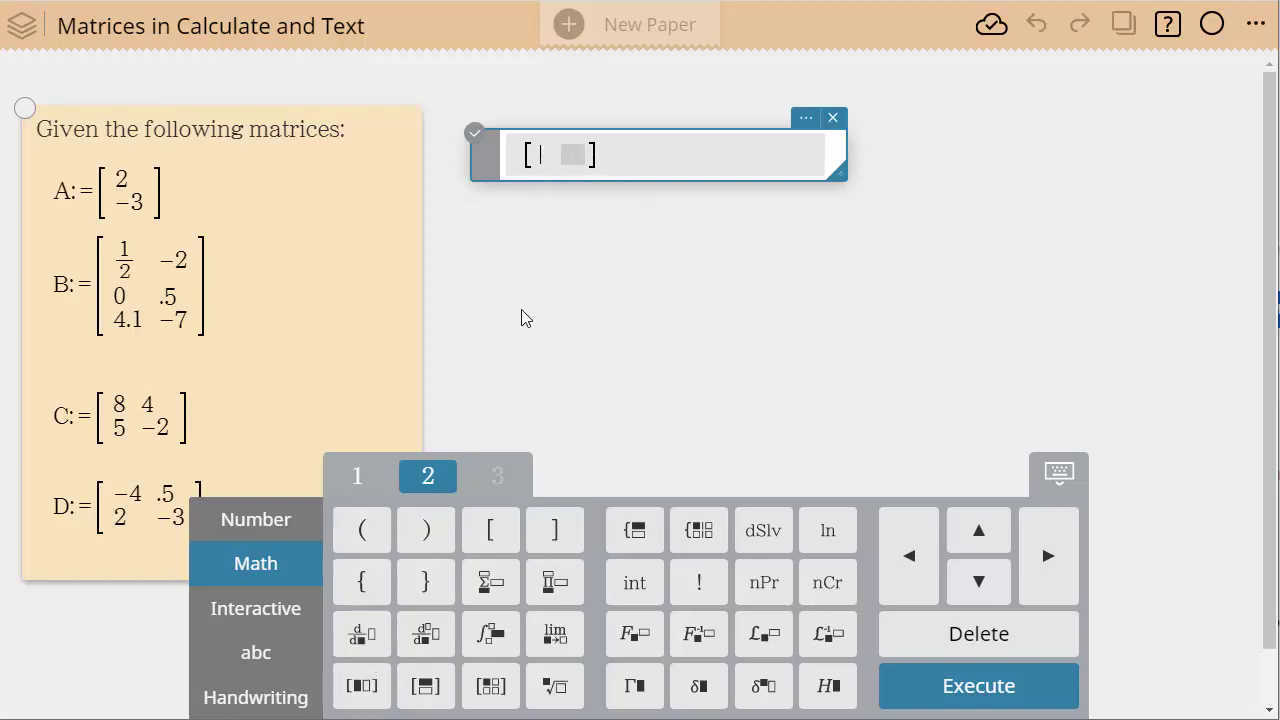
# Try enlarging the blank 1×2 matrix to 3×3 by adding a column and two rows, and discard the calculation.
pyautogui.click(358, 688)
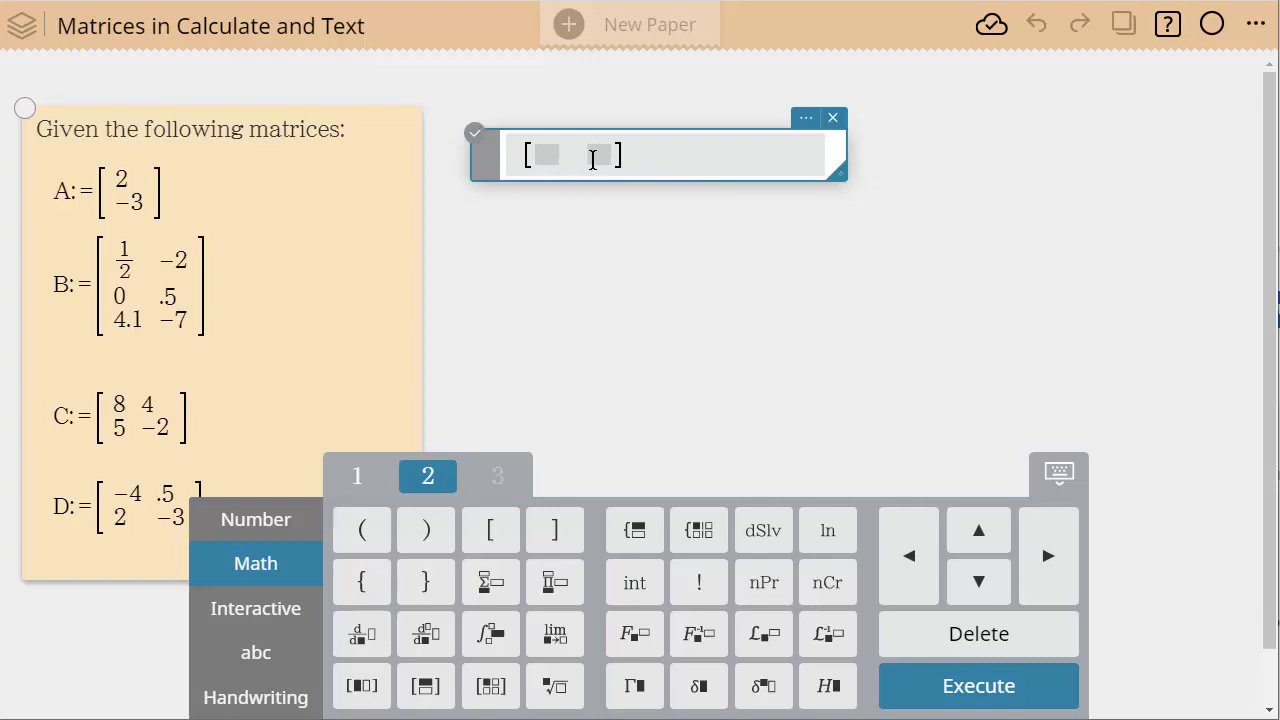
pyautogui.click(426, 688)
pyautogui.click(422, 688)
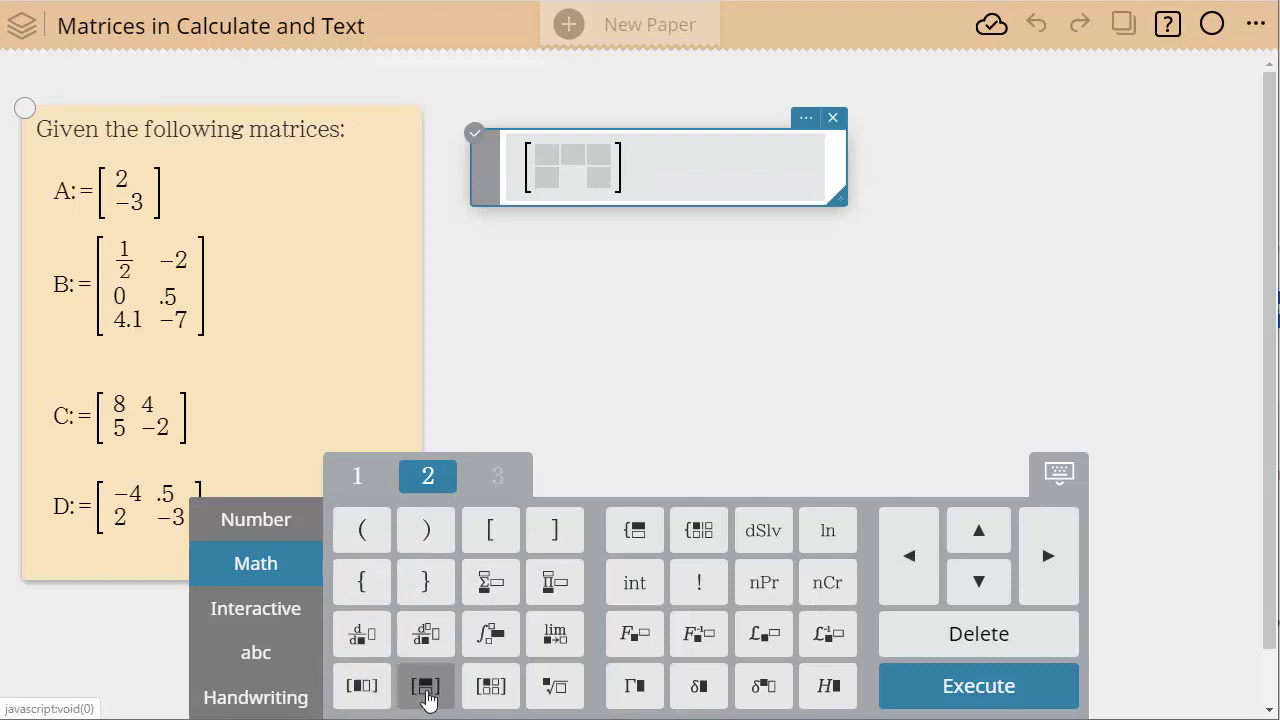
pyautogui.click(426, 690)
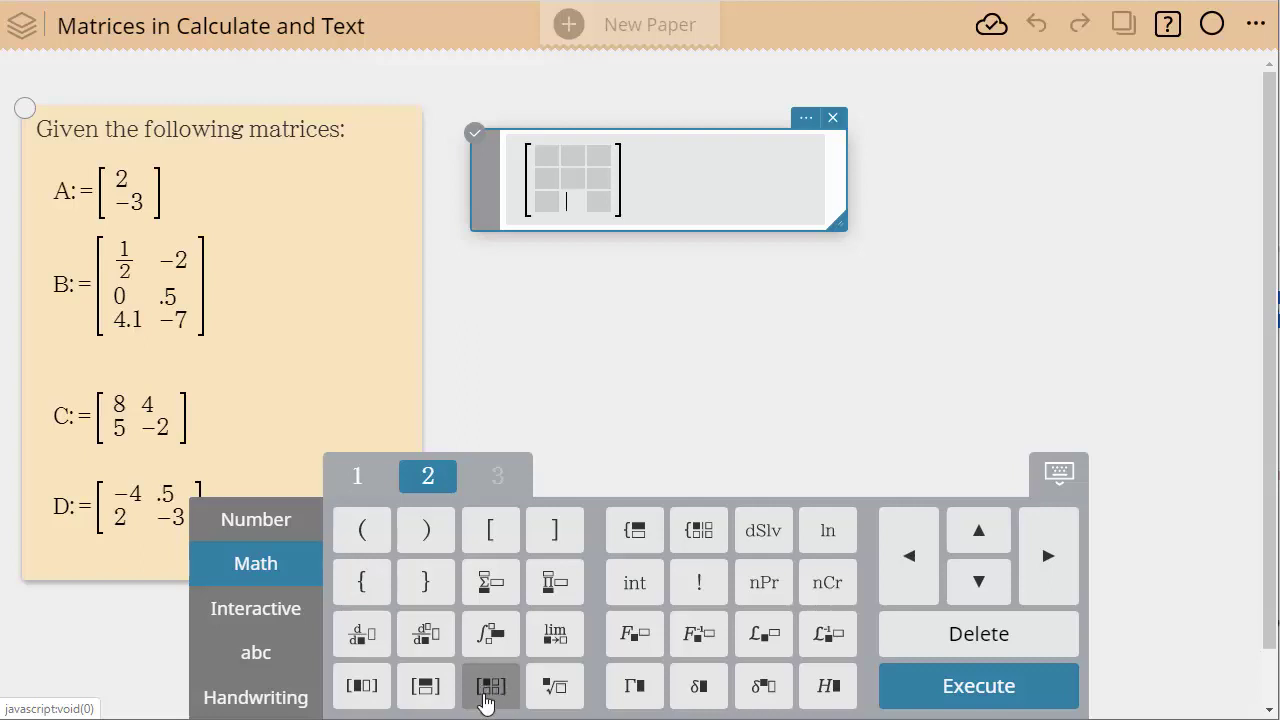
pyautogui.click(832, 117)
# Try building a blank 3×3 matrix from the 2×2 template in a new calculation, and discard it.
pyautogui.click(506, 125)
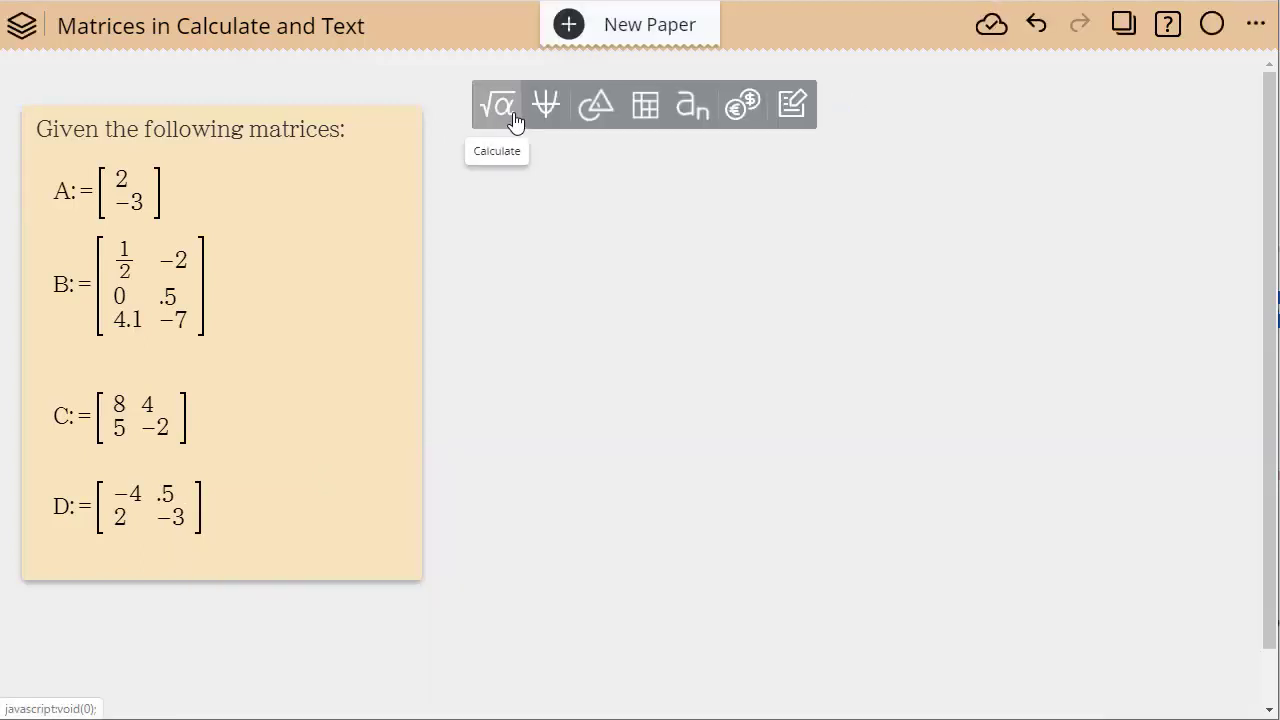
pyautogui.click(508, 120)
pyautogui.click(250, 560)
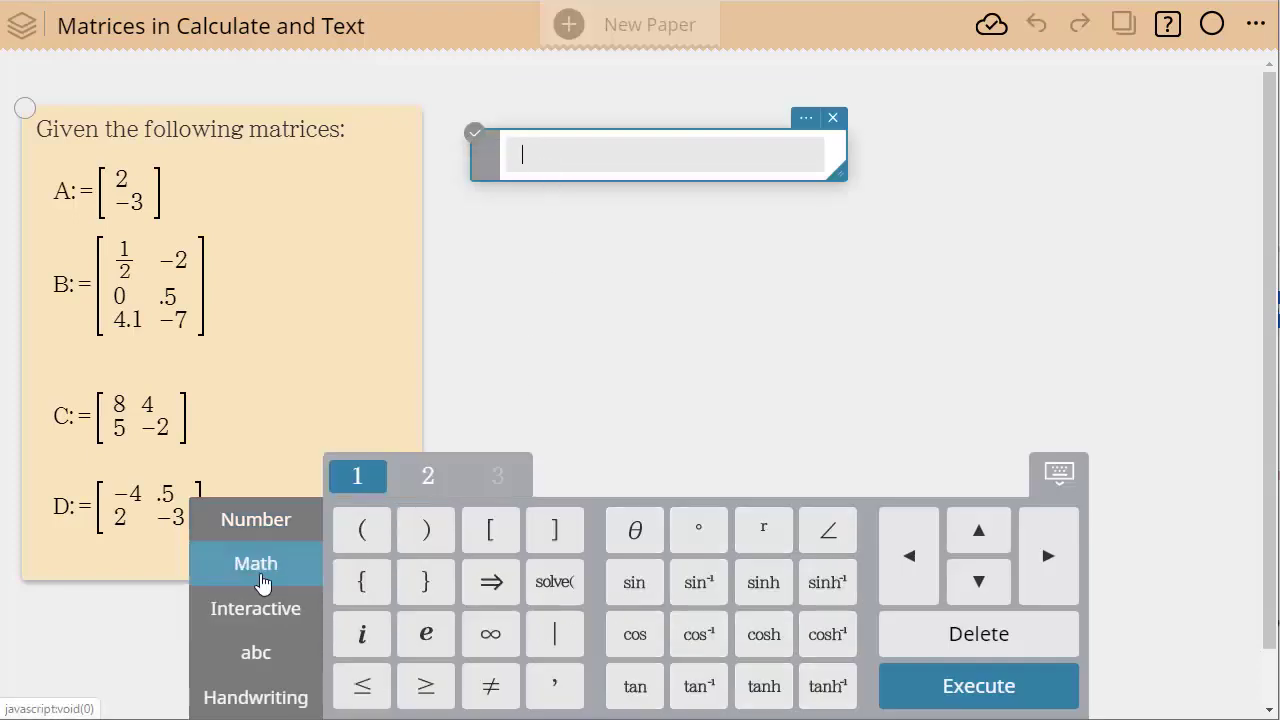
pyautogui.click(425, 480)
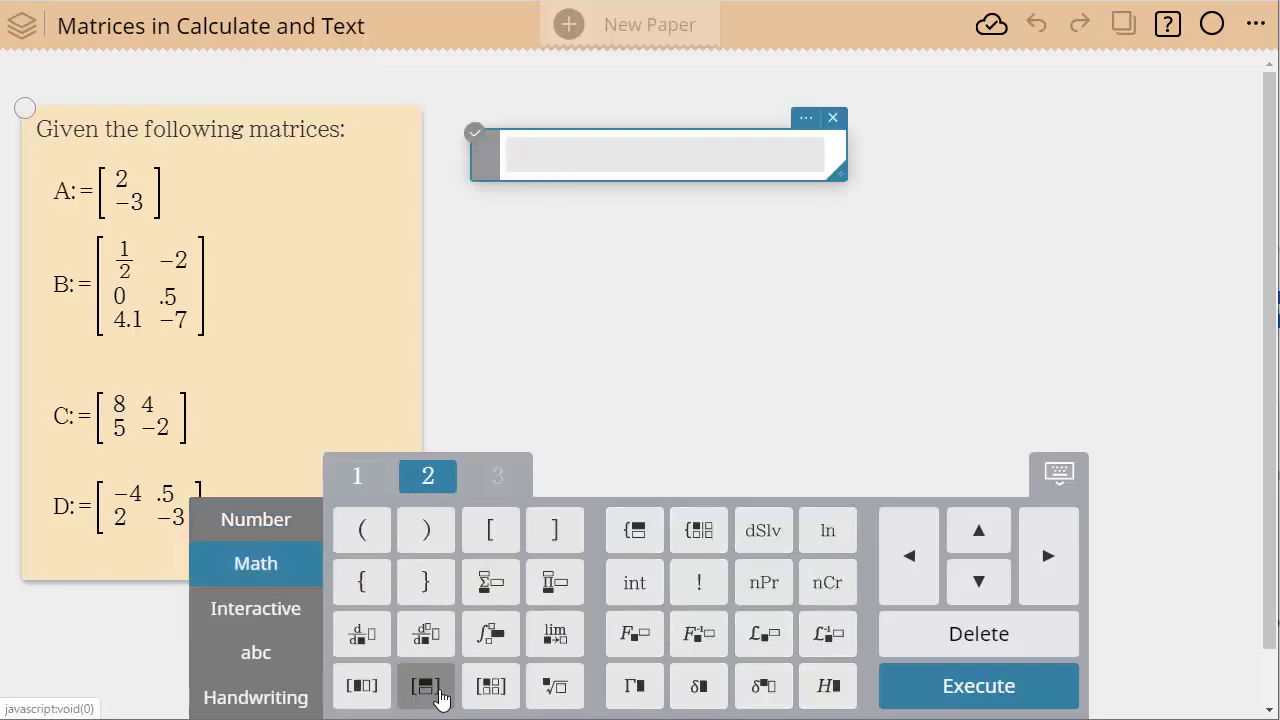
pyautogui.click(494, 688)
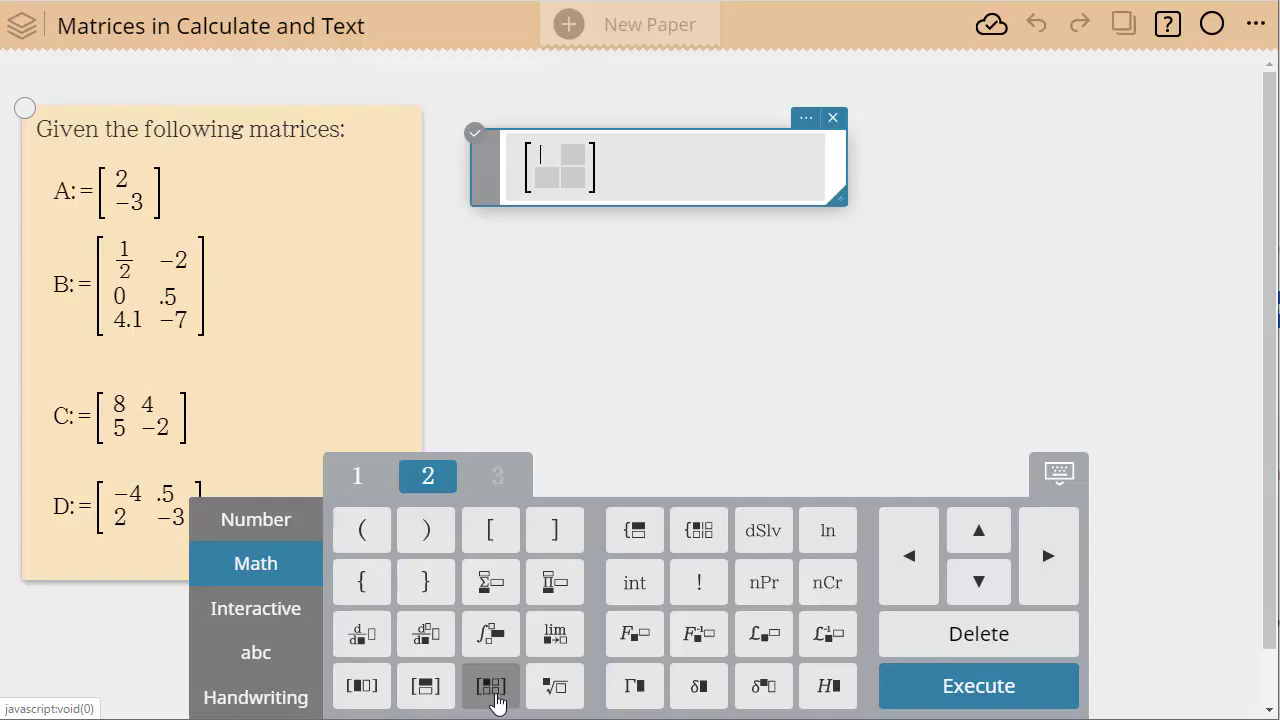
pyautogui.click(493, 699)
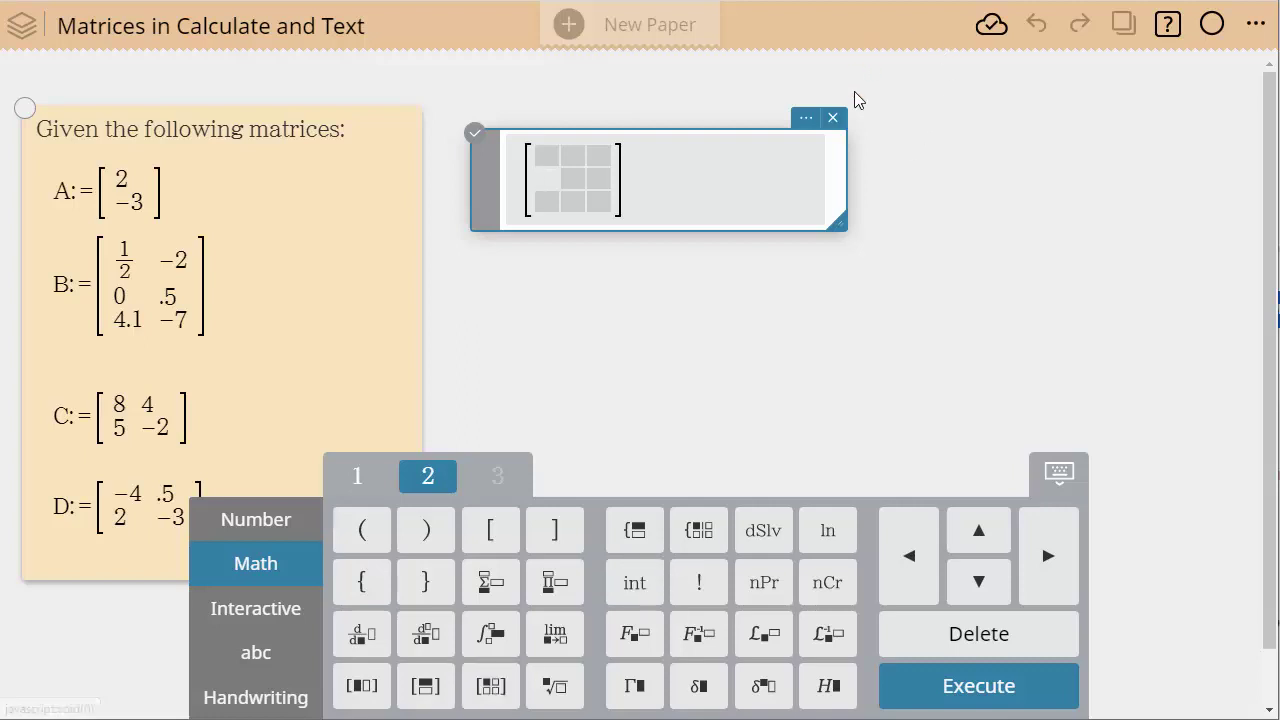
pyautogui.click(843, 119)
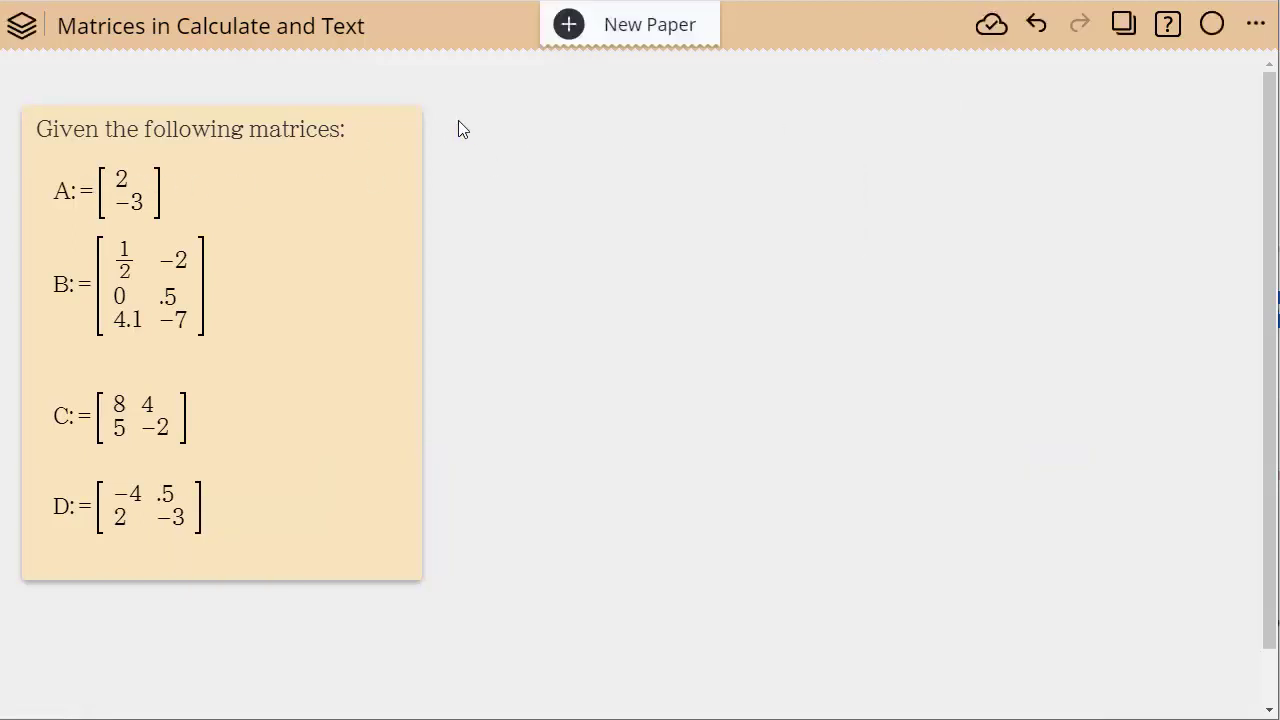
# Create a new Calculate note and enter 5 multiplied by a blank 2×1 column matrix.
pyautogui.click(500, 127)
pyautogui.click(502, 118)
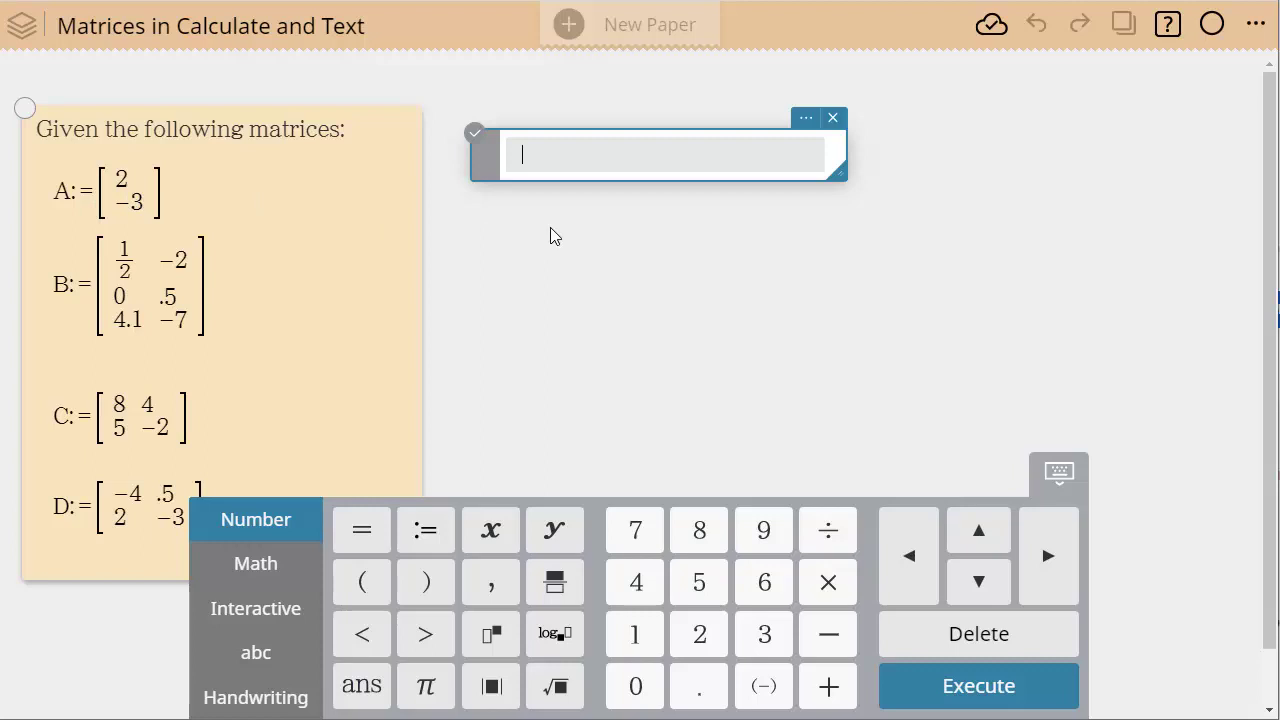
pyautogui.click(708, 598)
pyautogui.click(276, 572)
pyautogui.click(428, 476)
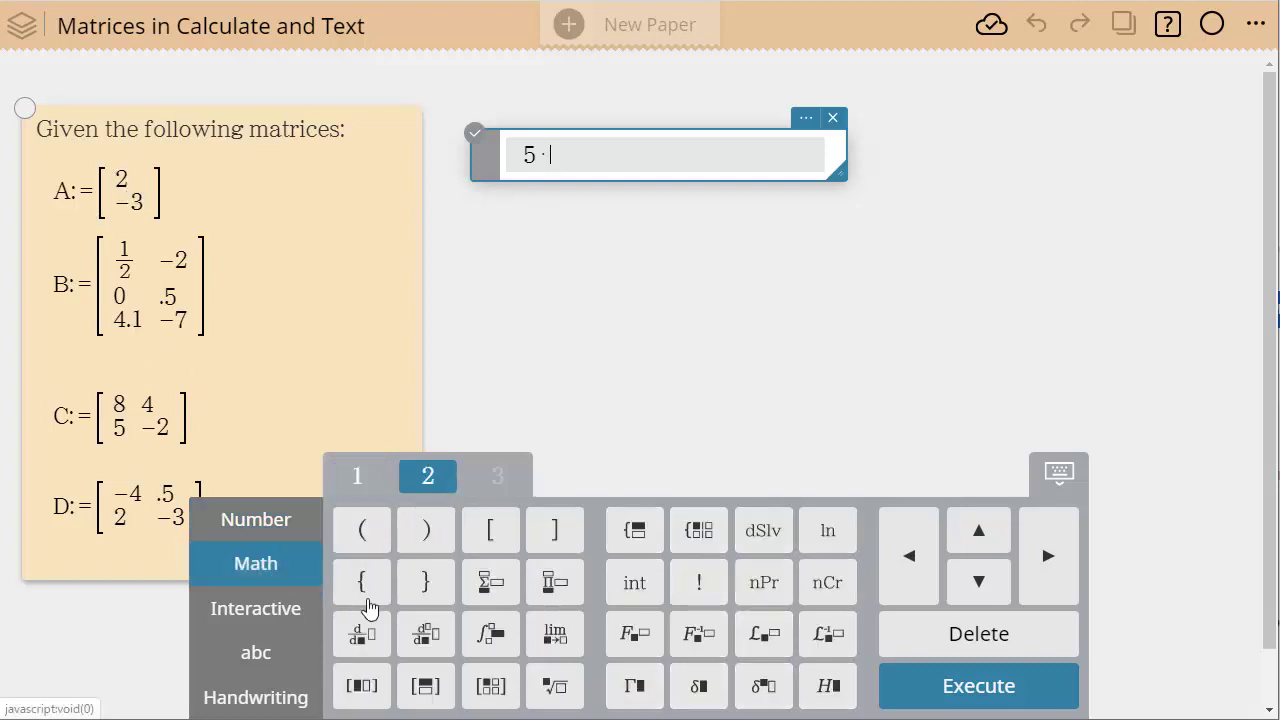
pyautogui.click(425, 688)
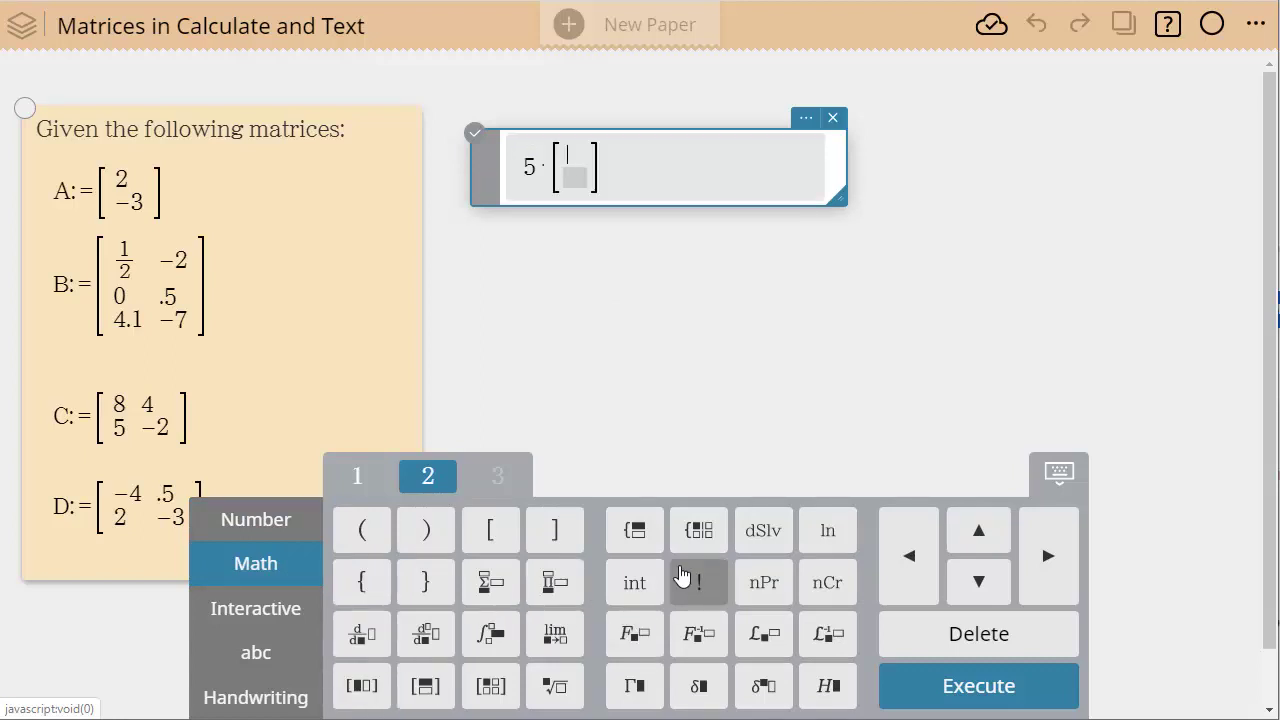
# Fill the column matrix with 2 and −3, evaluate the product, and move the note level with the given matrices note.
pyautogui.click(278, 538)
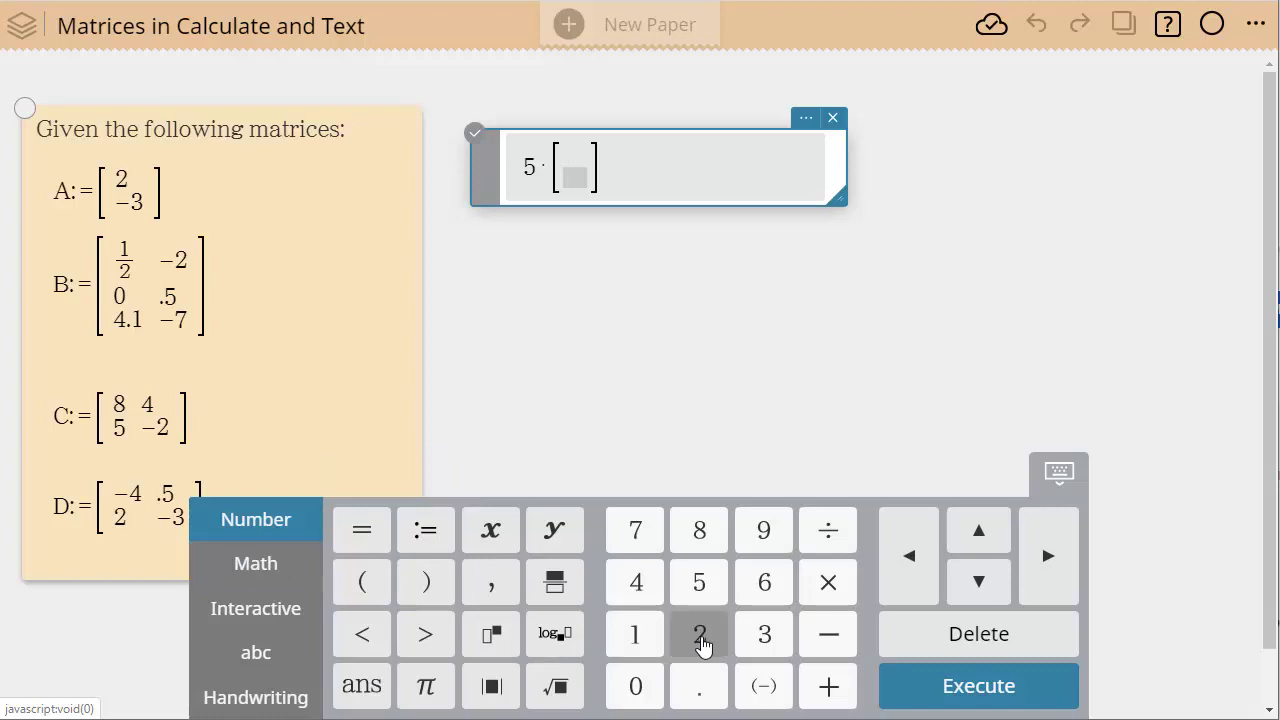
pyautogui.click(700, 640)
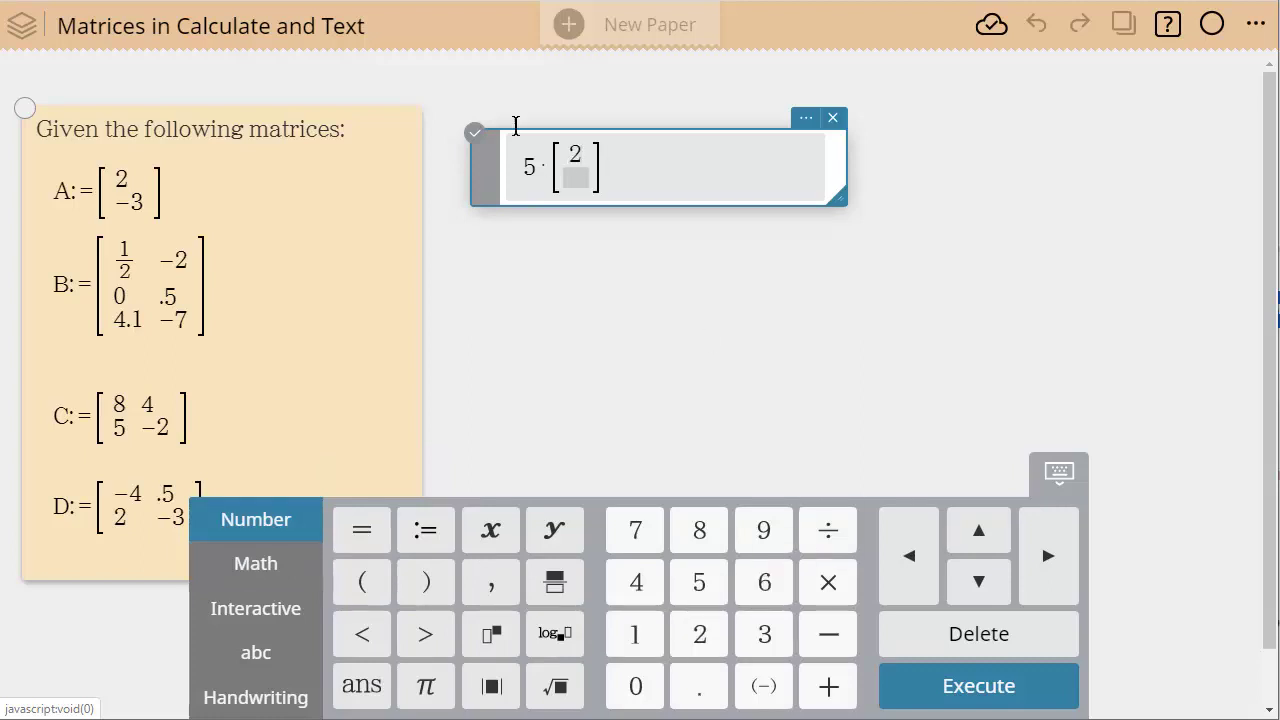
pyautogui.click(573, 176)
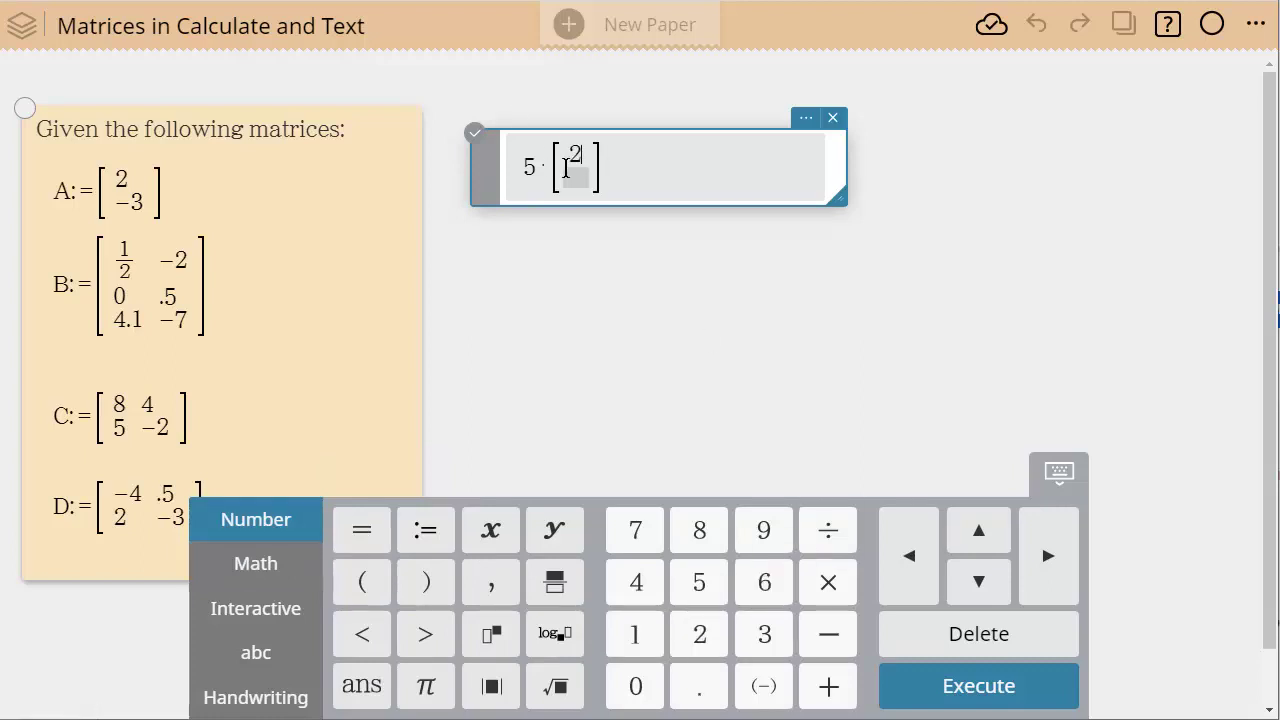
pyautogui.click(762, 682)
pyautogui.click(765, 634)
pyautogui.click(962, 688)
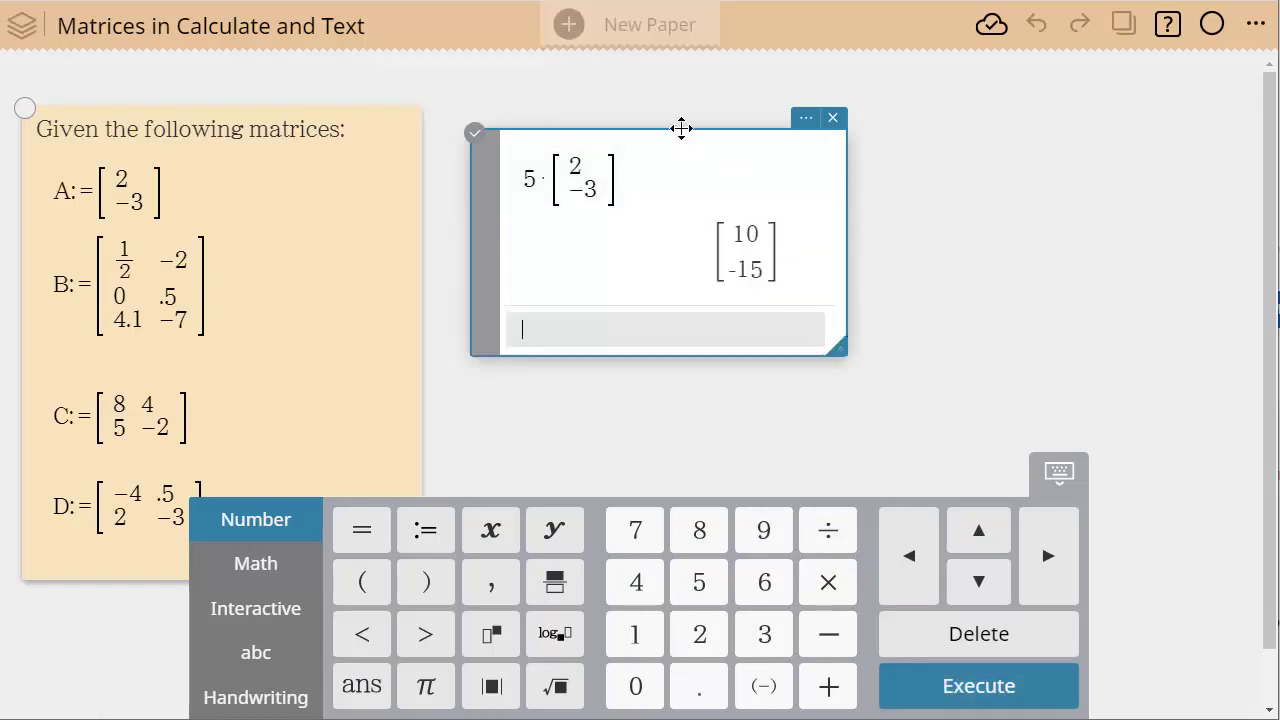
pyautogui.moveTo(680, 129); pyautogui.dragTo(677, 106)
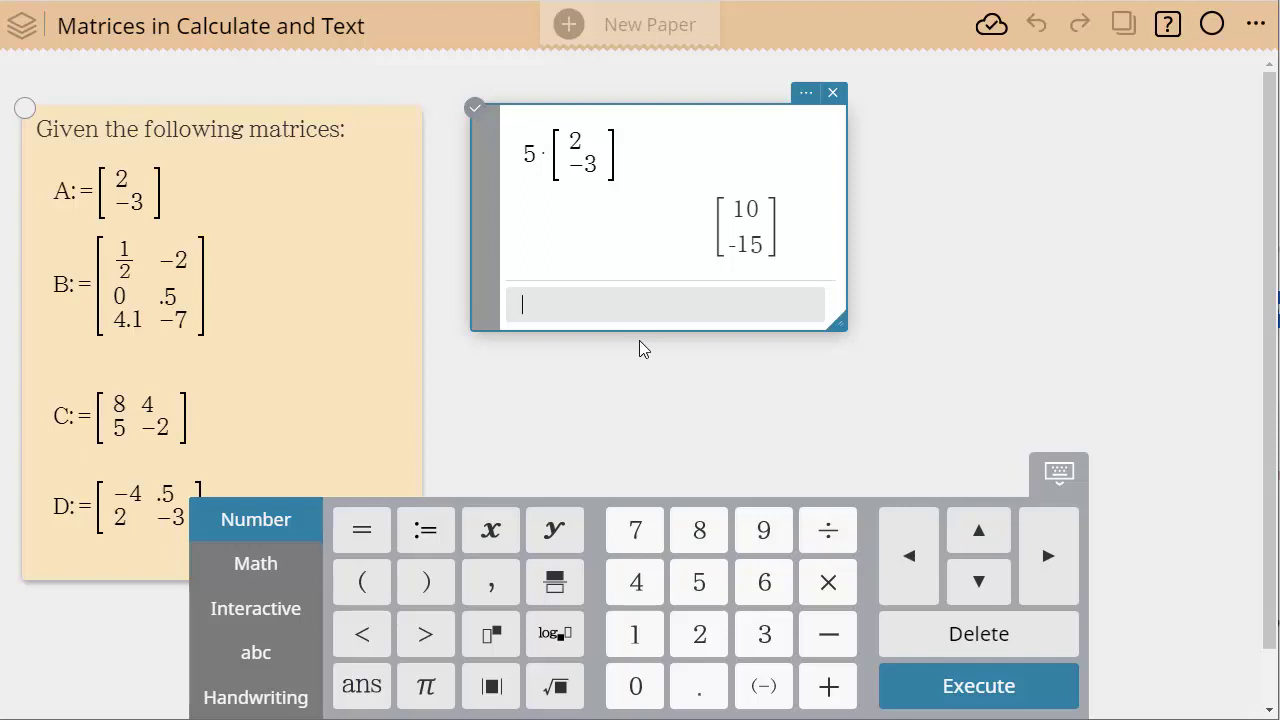
# Start a definition of C on the new calculation line using a blank 2×2 matrix.
pyautogui.write('C:=')
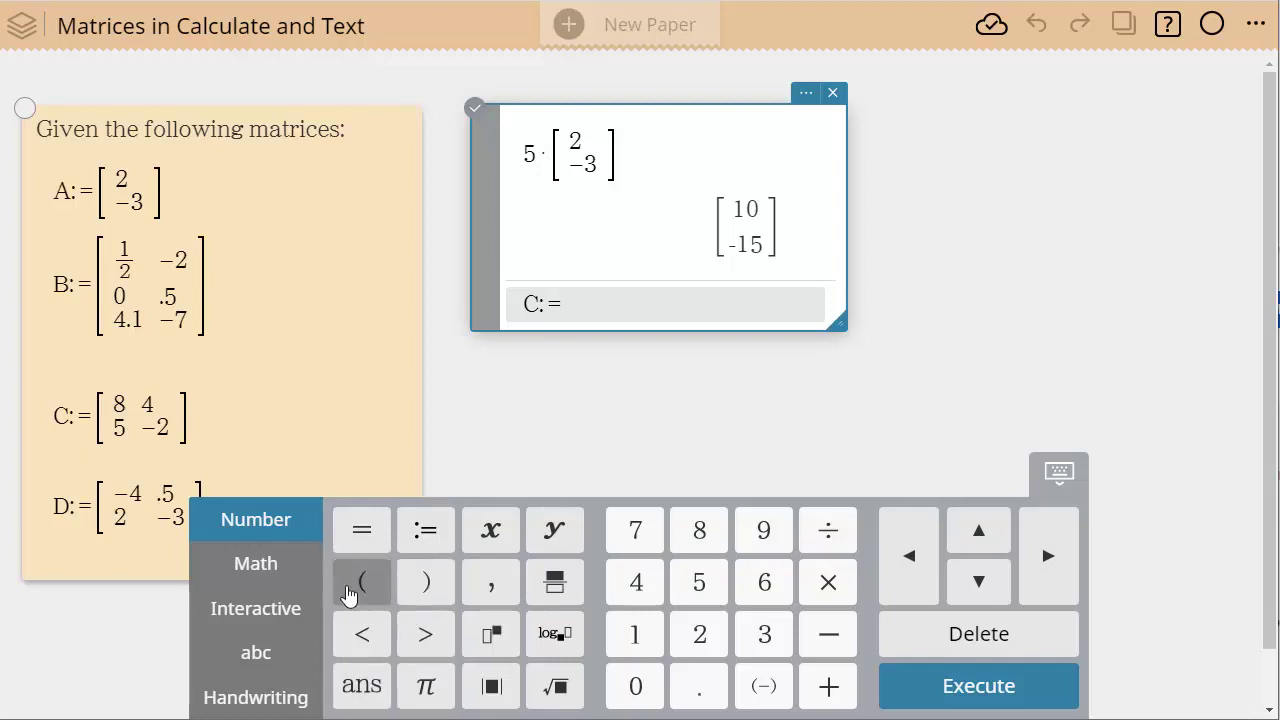
pyautogui.click(261, 567)
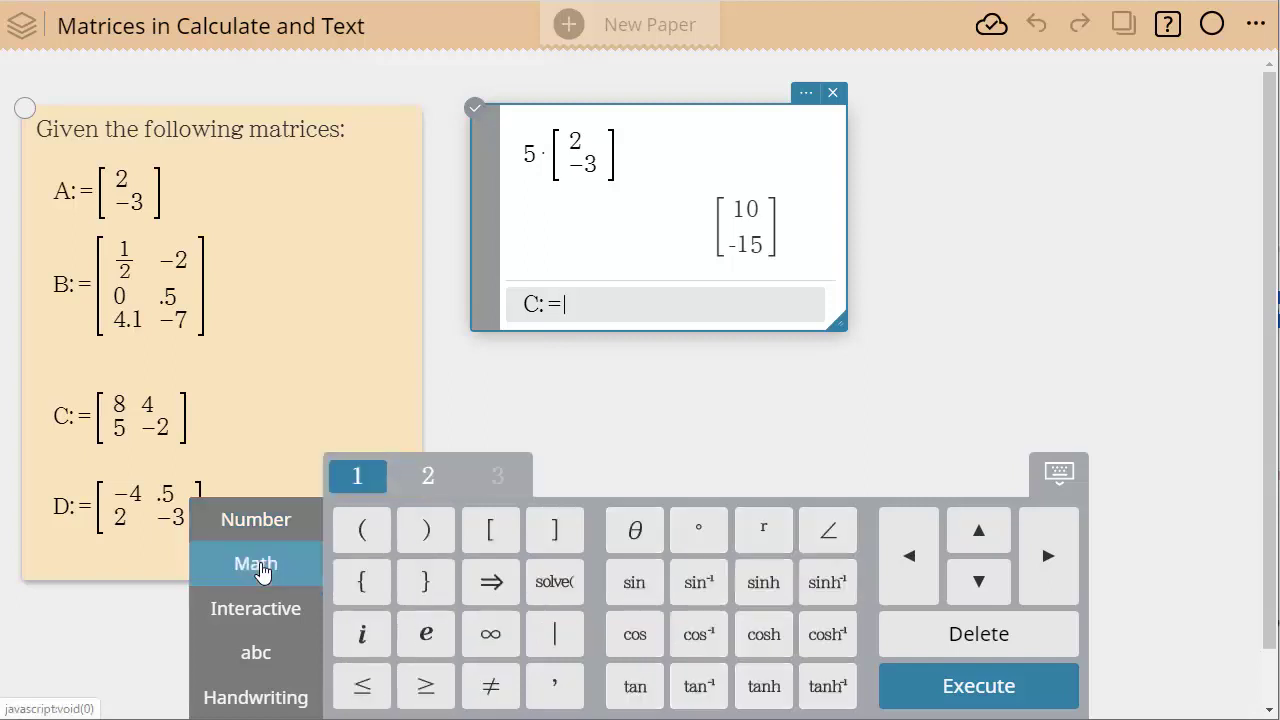
pyautogui.click(424, 476)
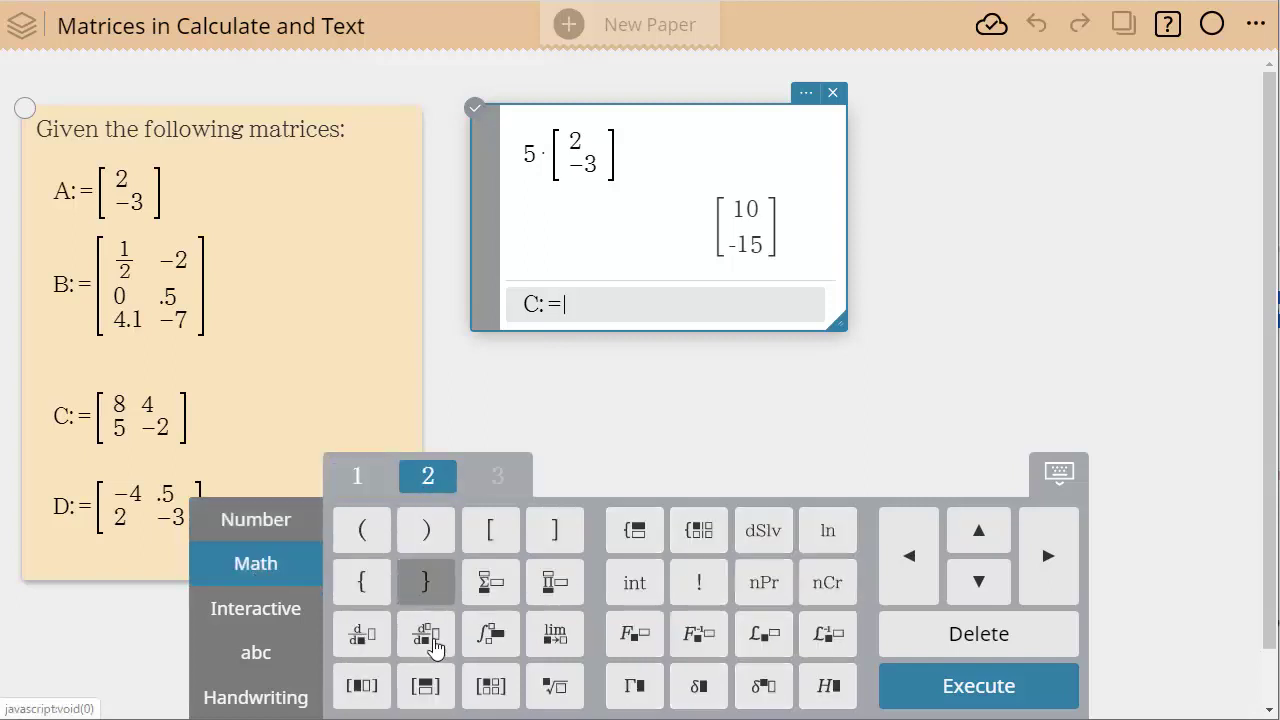
pyautogui.click(491, 686)
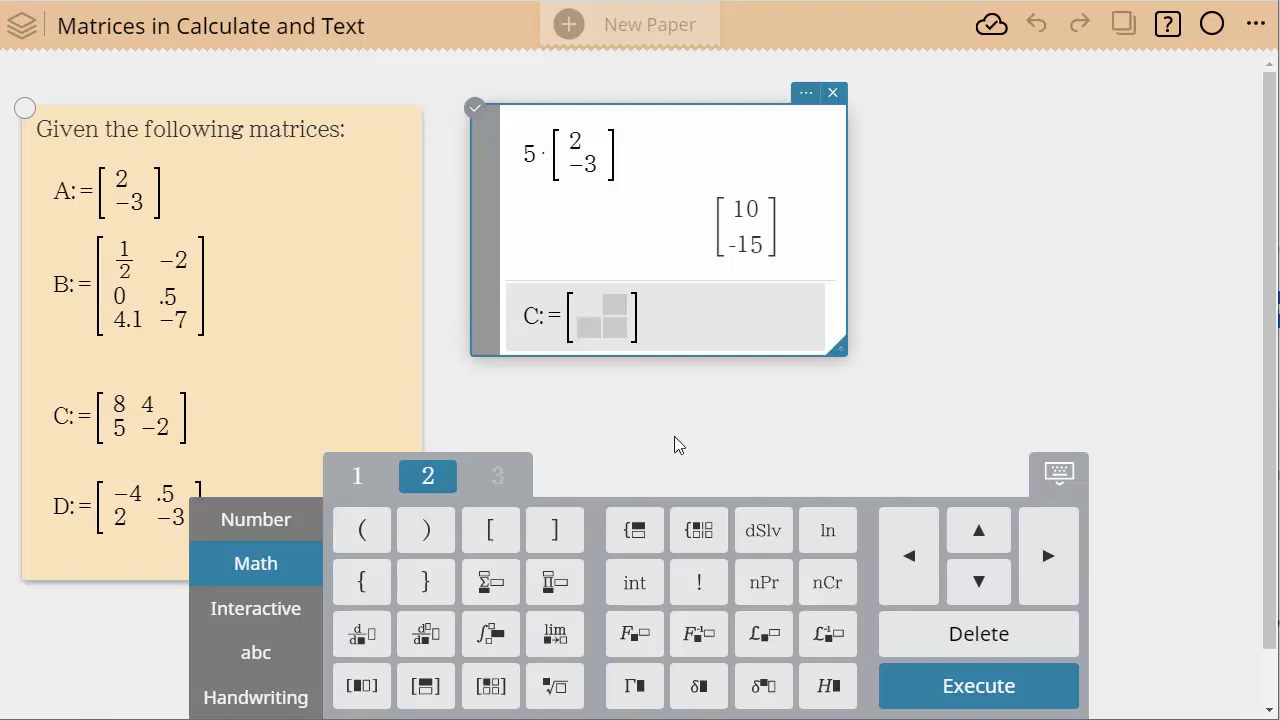
# Fill matrix C with 8 and 4 in the first row and 5 and −2 in the second, and execute the definition.
pyautogui.write('8')
pyautogui.click(616, 307)
pyautogui.write('4')
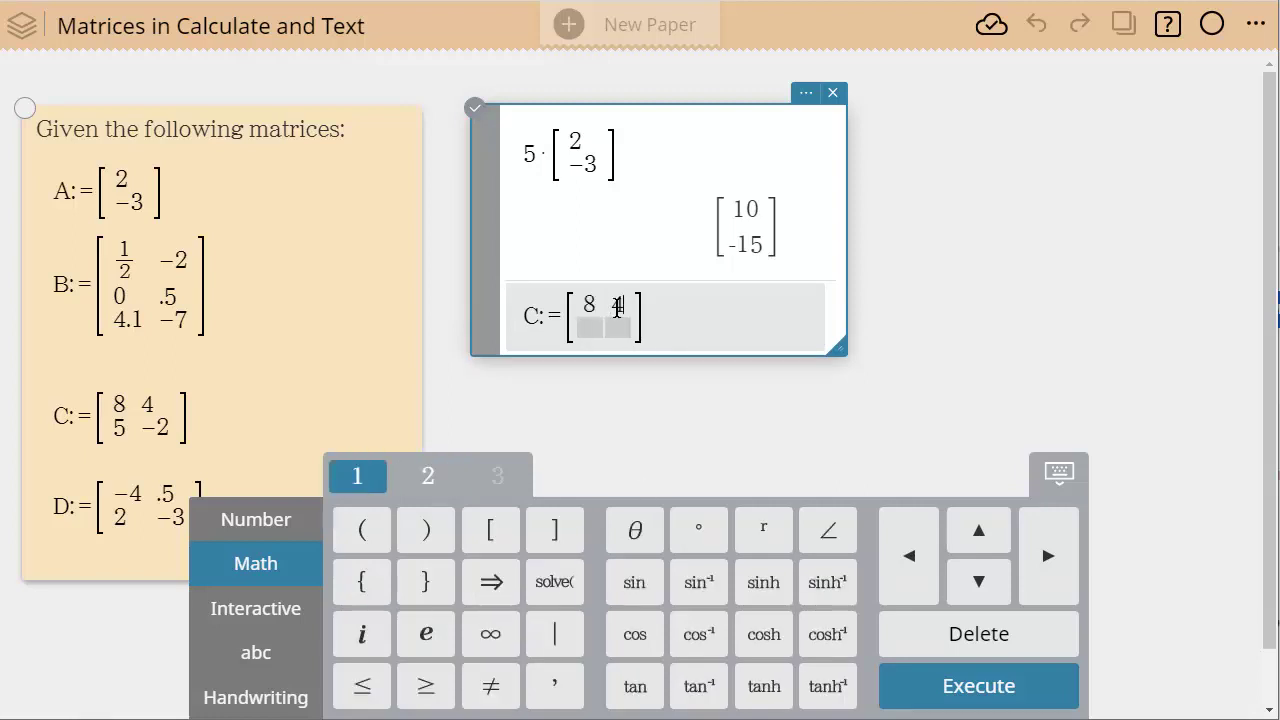
pyautogui.click(590, 330)
pyautogui.write('5')
pyautogui.click(624, 330)
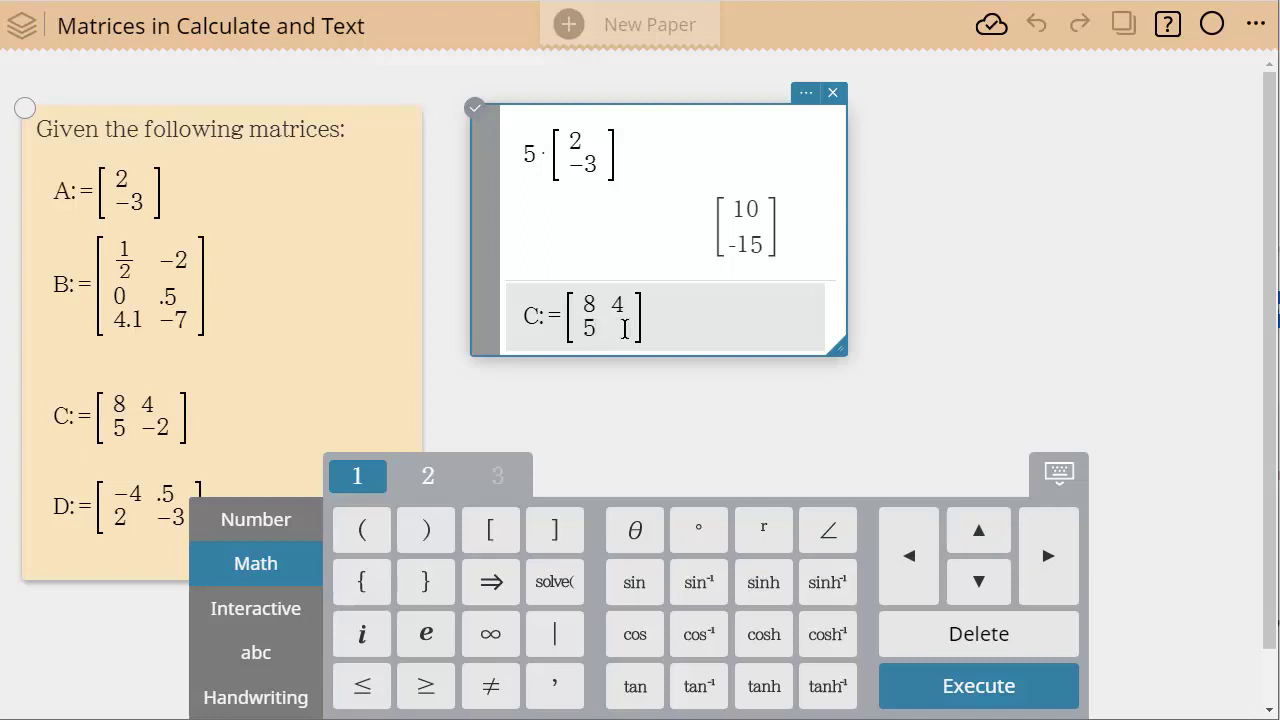
pyautogui.write('-2')
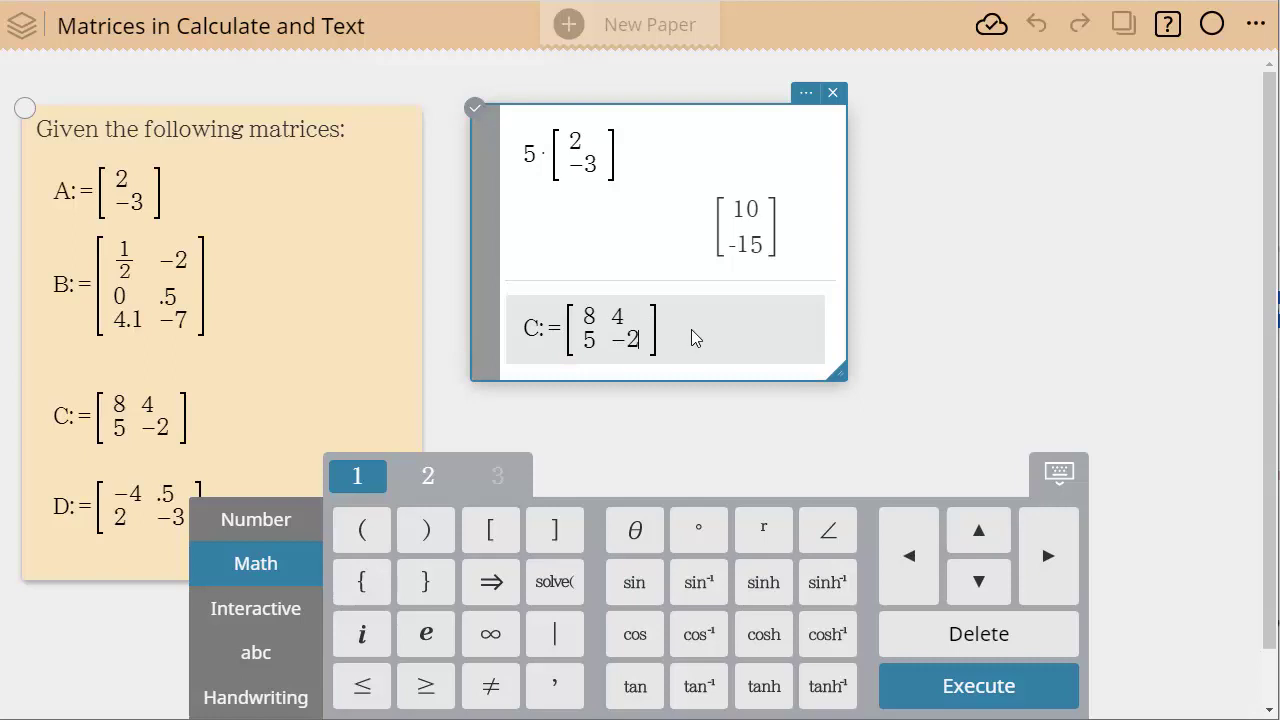
pyautogui.click(938, 690)
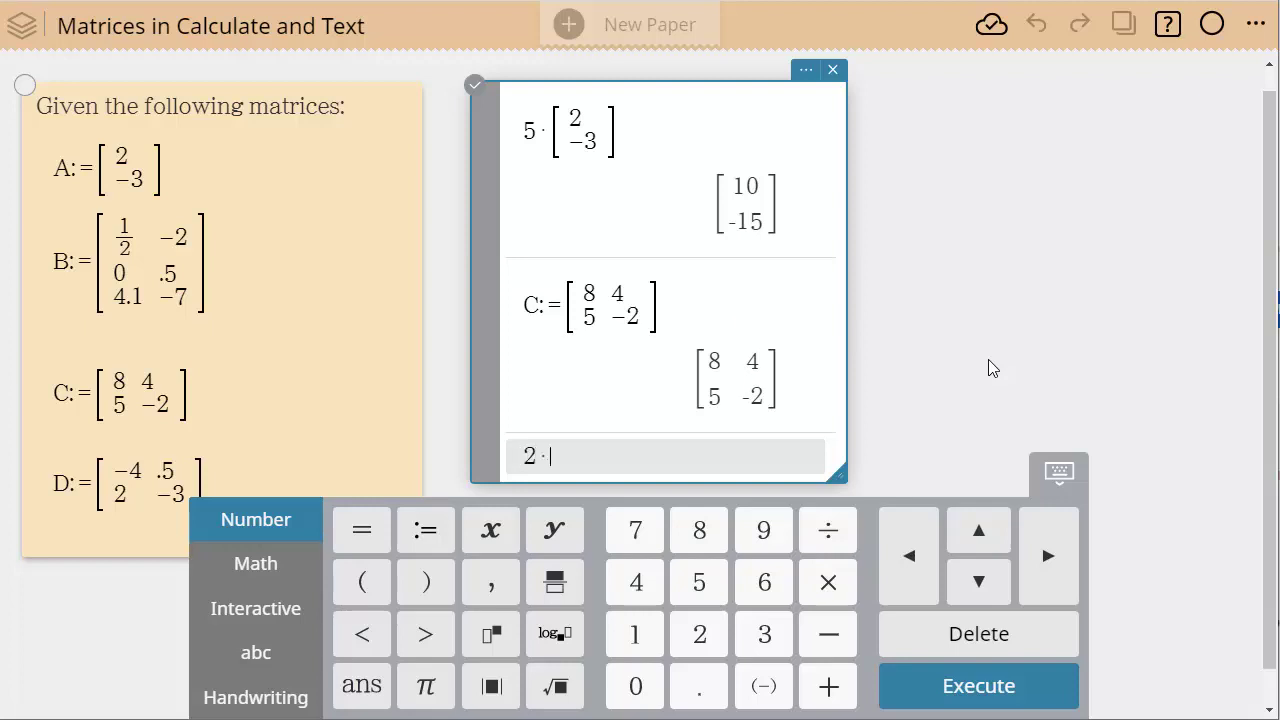
# Evaluate the scalar product 2·C using the stored matrix.
pyautogui.write('C')
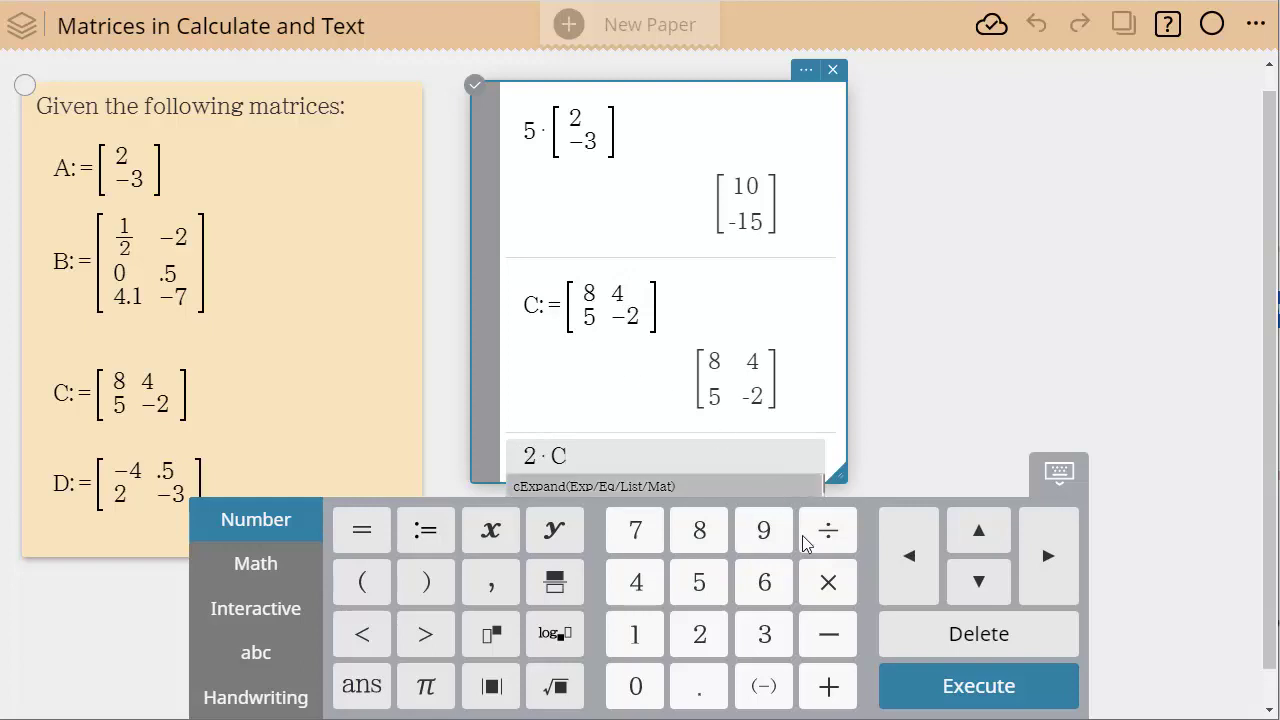
pyautogui.click(971, 686)
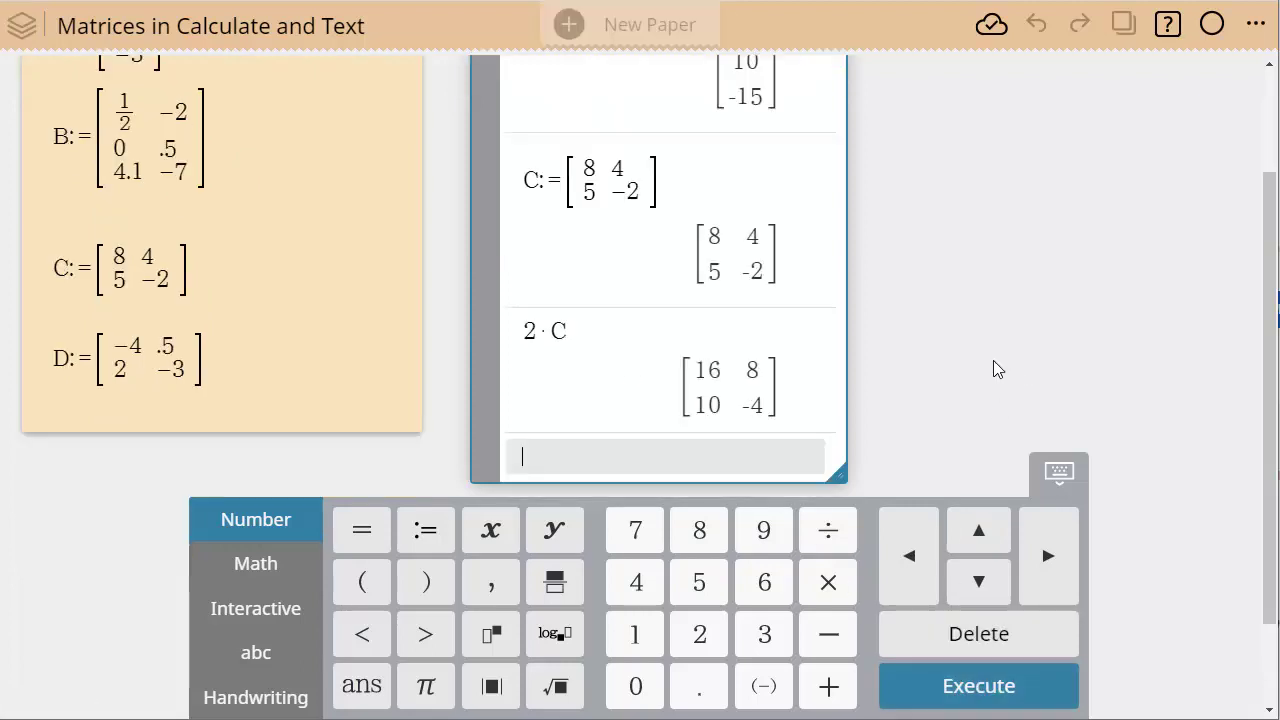
pyautogui.scroll(1, 932, 284)
pyautogui.scroll(1, 932, 284)
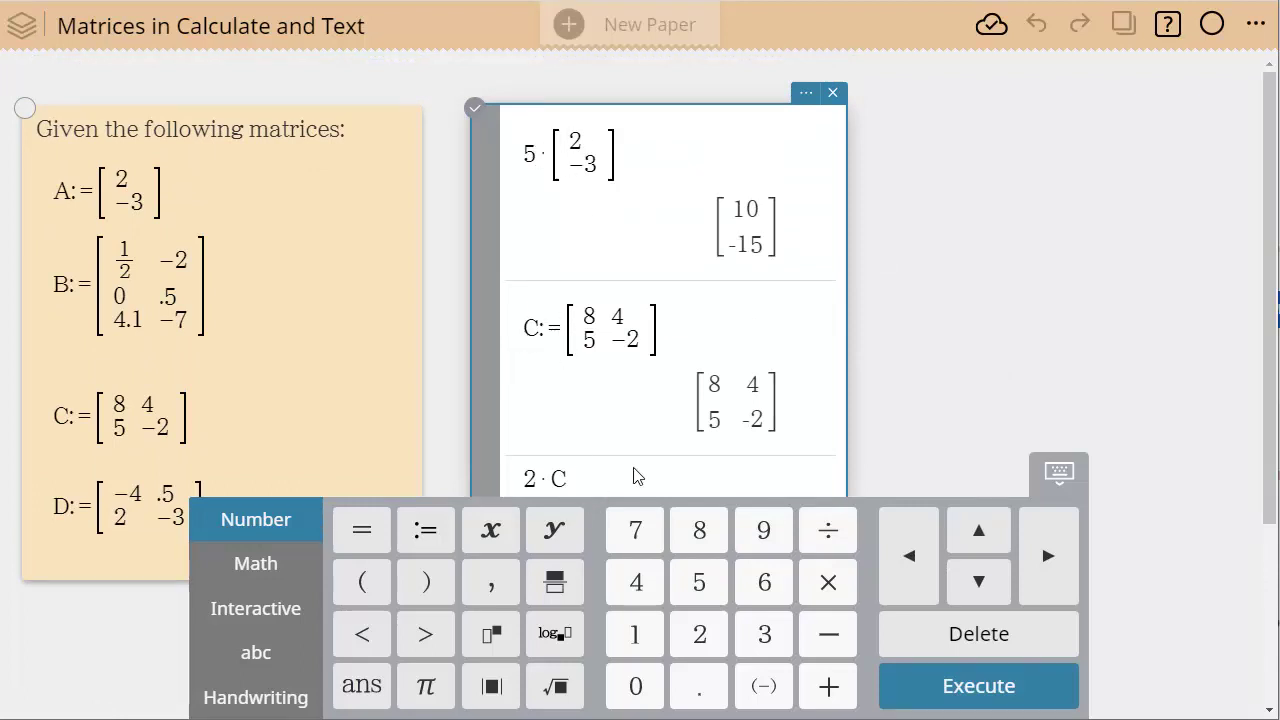
pyautogui.scroll(-2, 955, 357)
# Start a definition of D on the new calculation line using a blank 2×2 matrix.
pyautogui.click(606, 411)
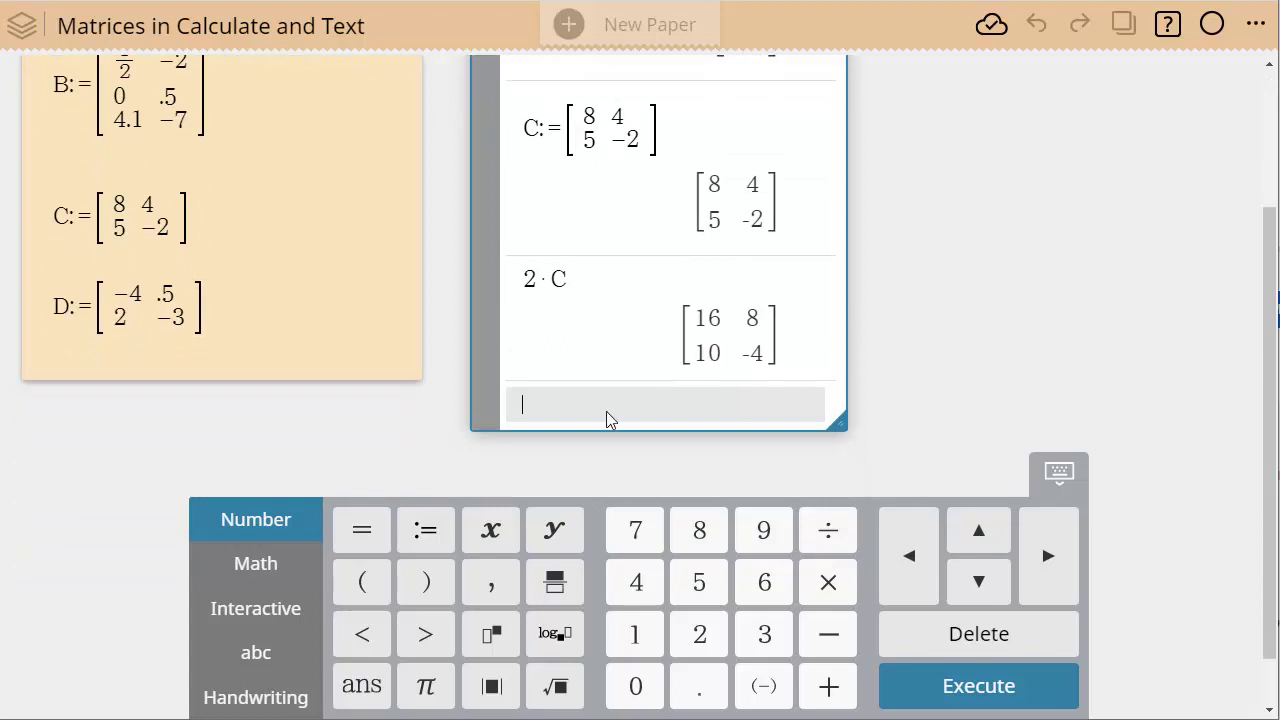
pyautogui.write('D')
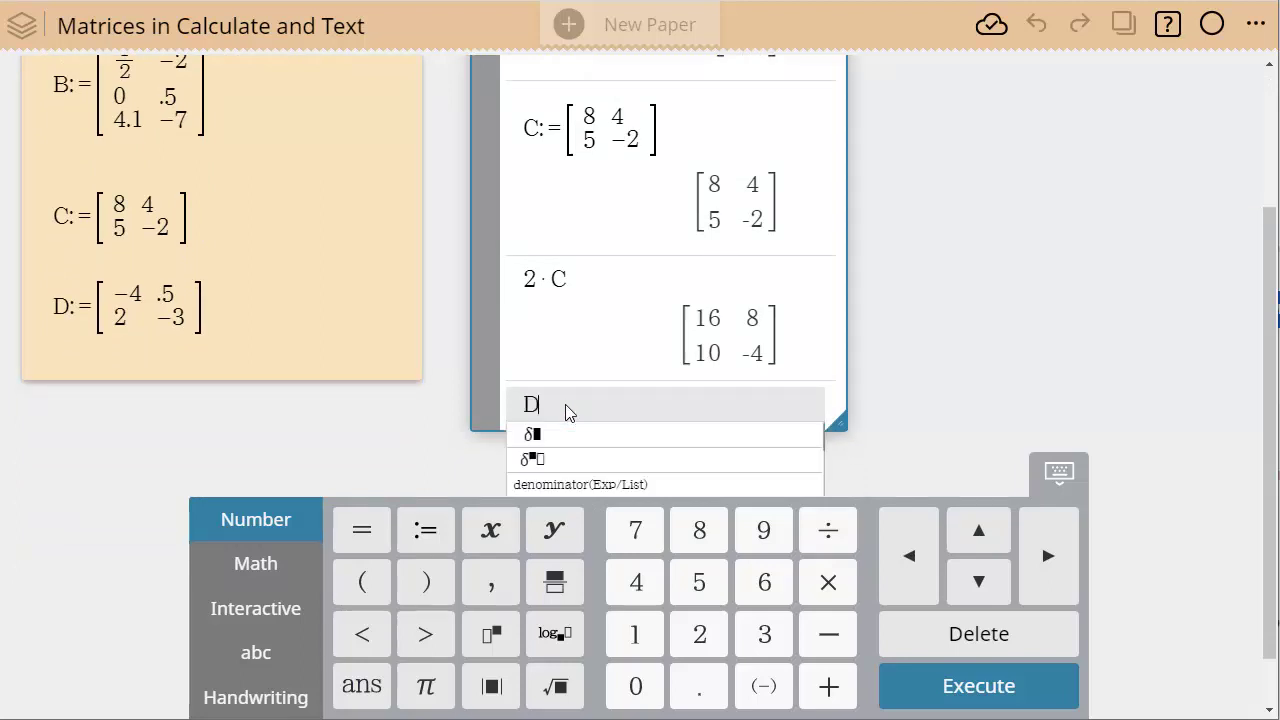
pyautogui.write(': =')
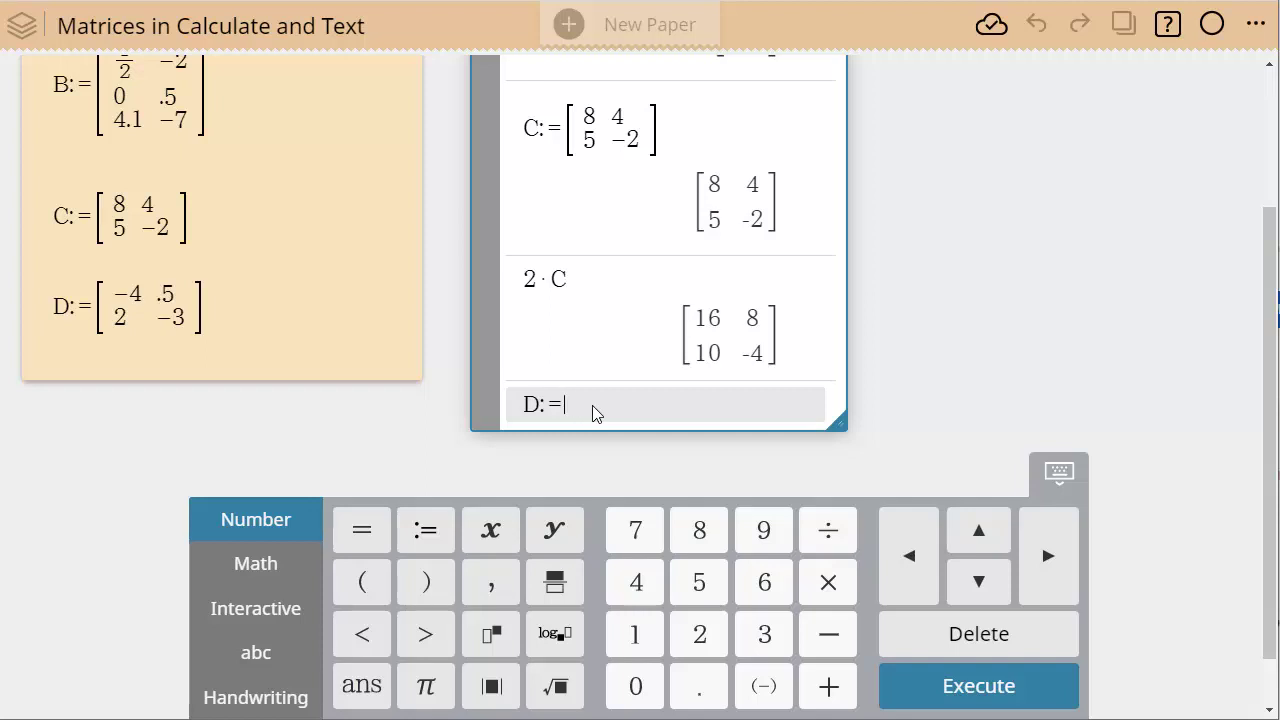
pyautogui.click(265, 578)
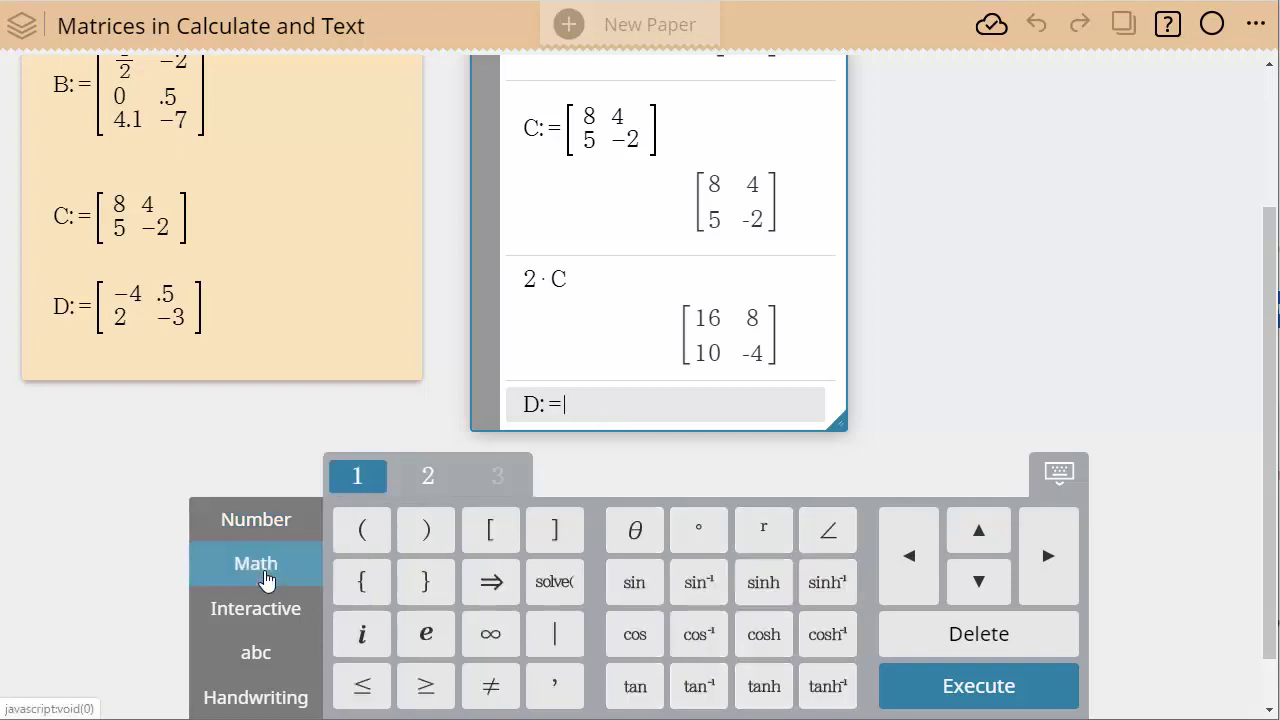
pyautogui.click(438, 485)
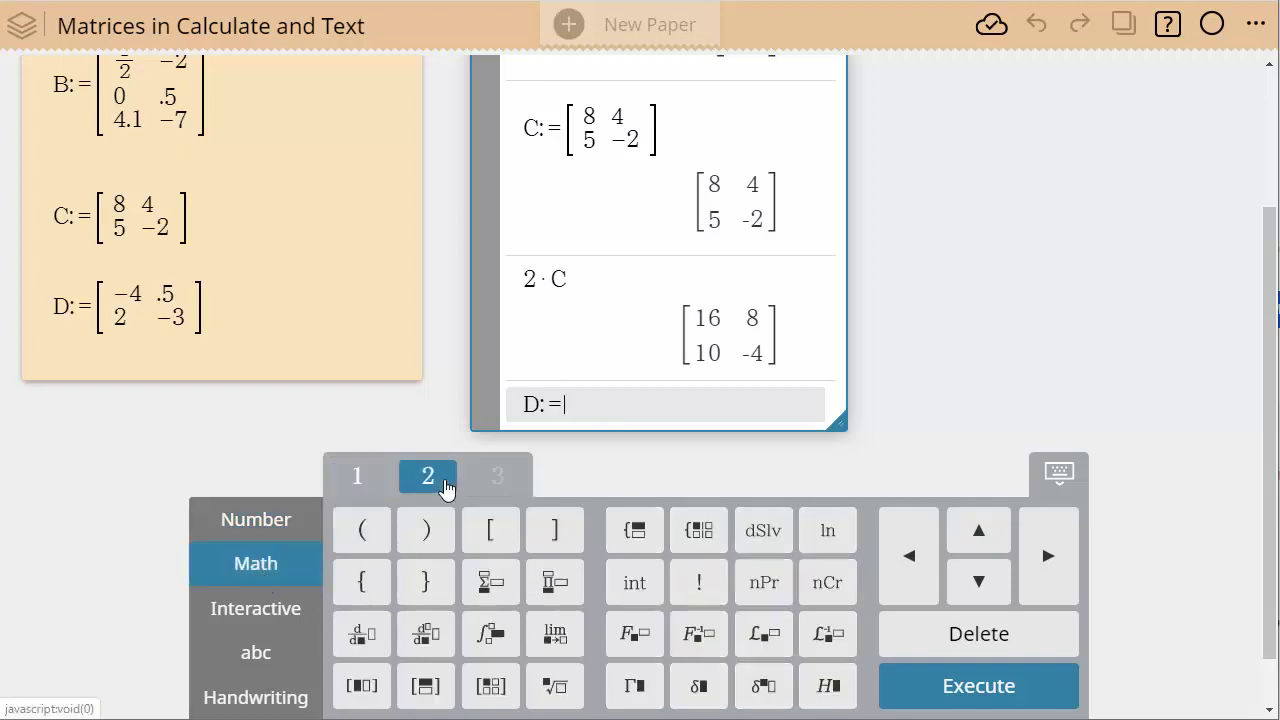
pyautogui.click(490, 686)
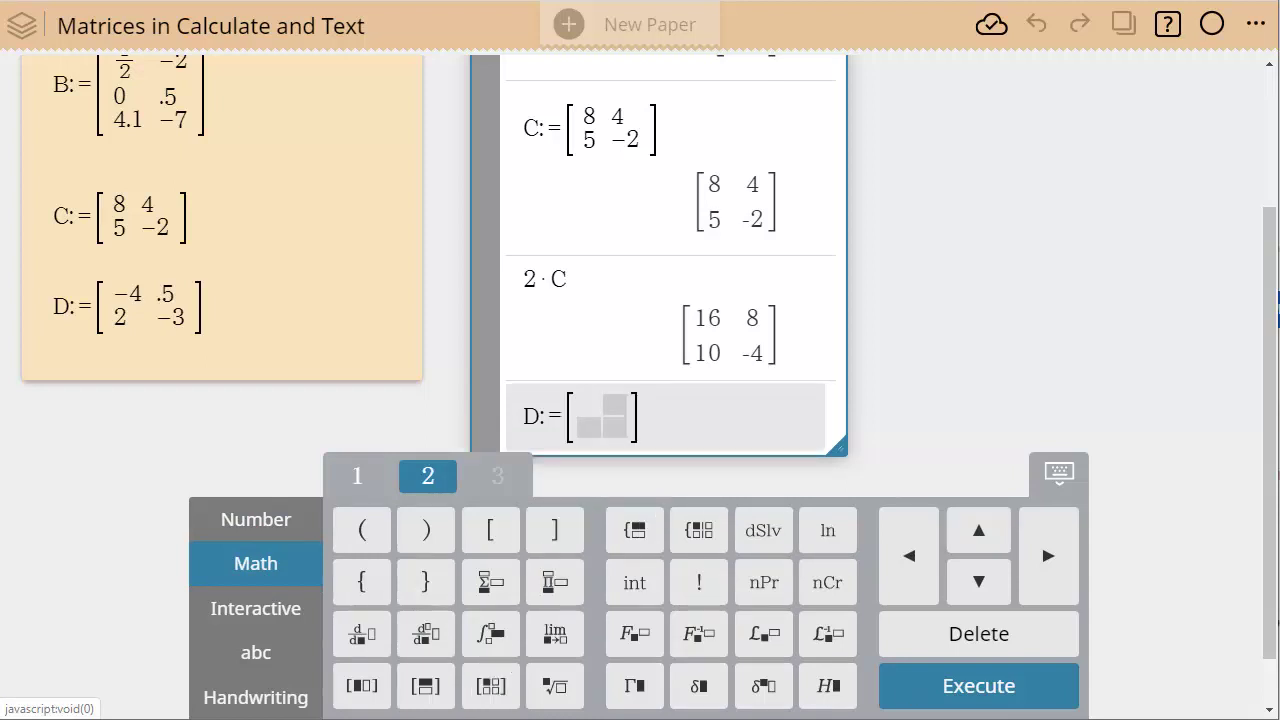
# Fill matrix D with −4 and .5 in the first row and 2 and −3 in the second, and execute the definition.
pyautogui.write('-4')
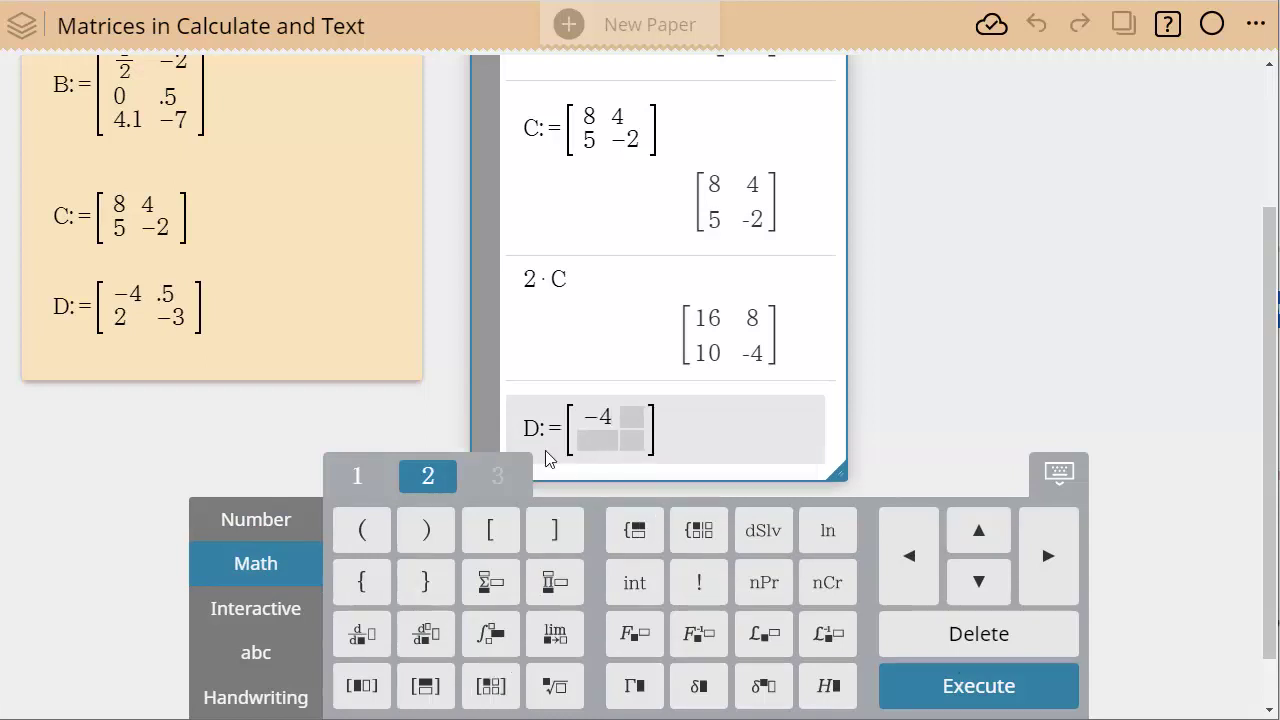
pyautogui.click(629, 420)
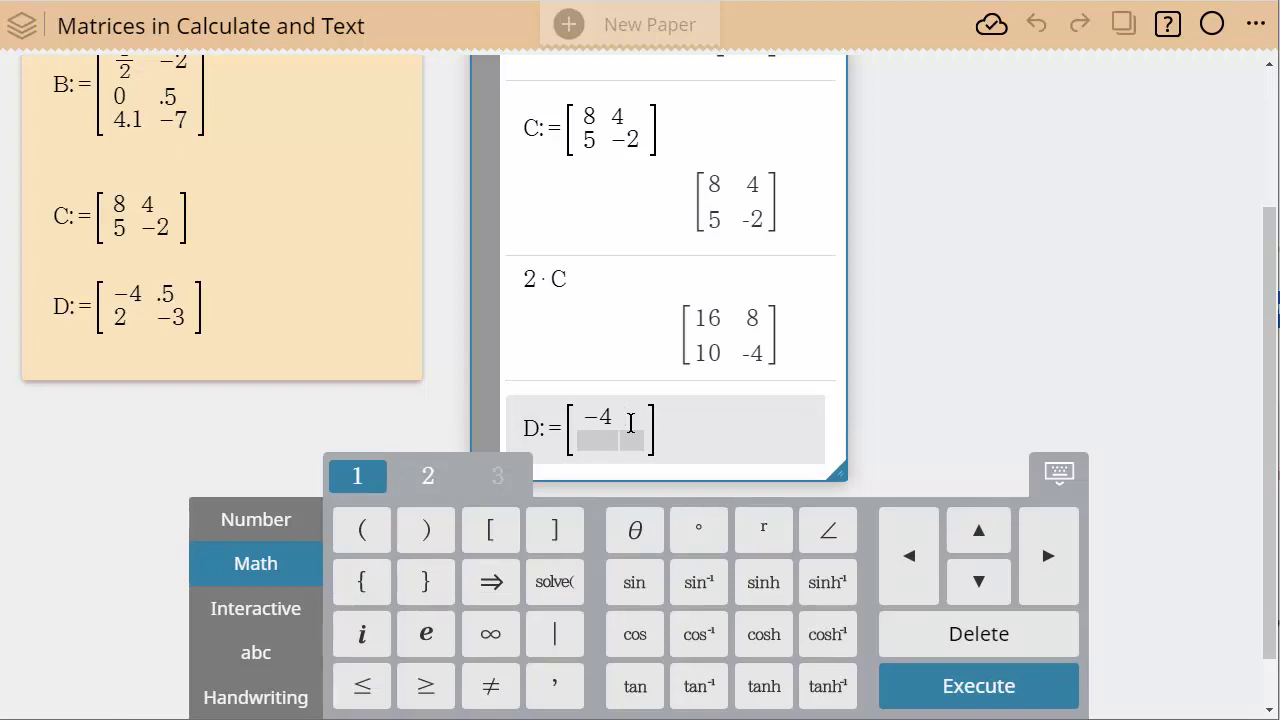
pyautogui.write('.5')
pyautogui.click(590, 440)
pyautogui.click(648, 436)
pyautogui.write('-3')
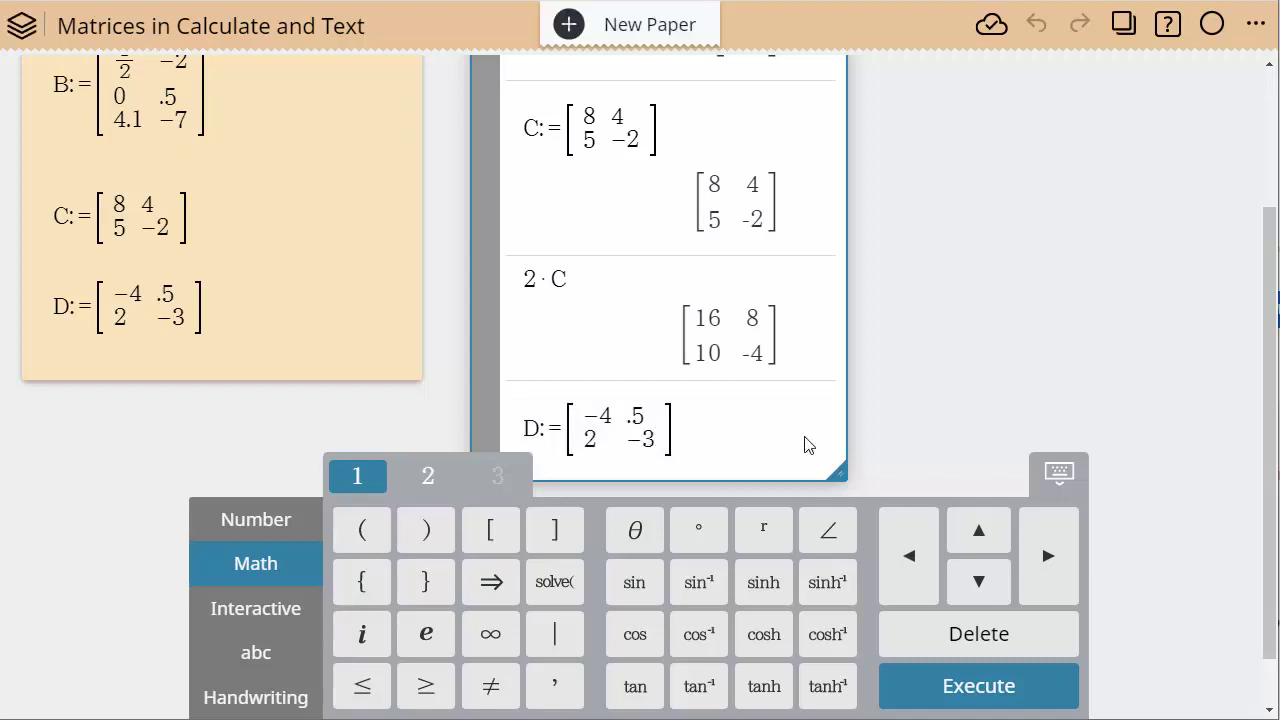
pyautogui.press('Return')
# Evaluate the sum C+D on the next calculation line using the stored matrices.
pyautogui.scroll(3, 881, 366)
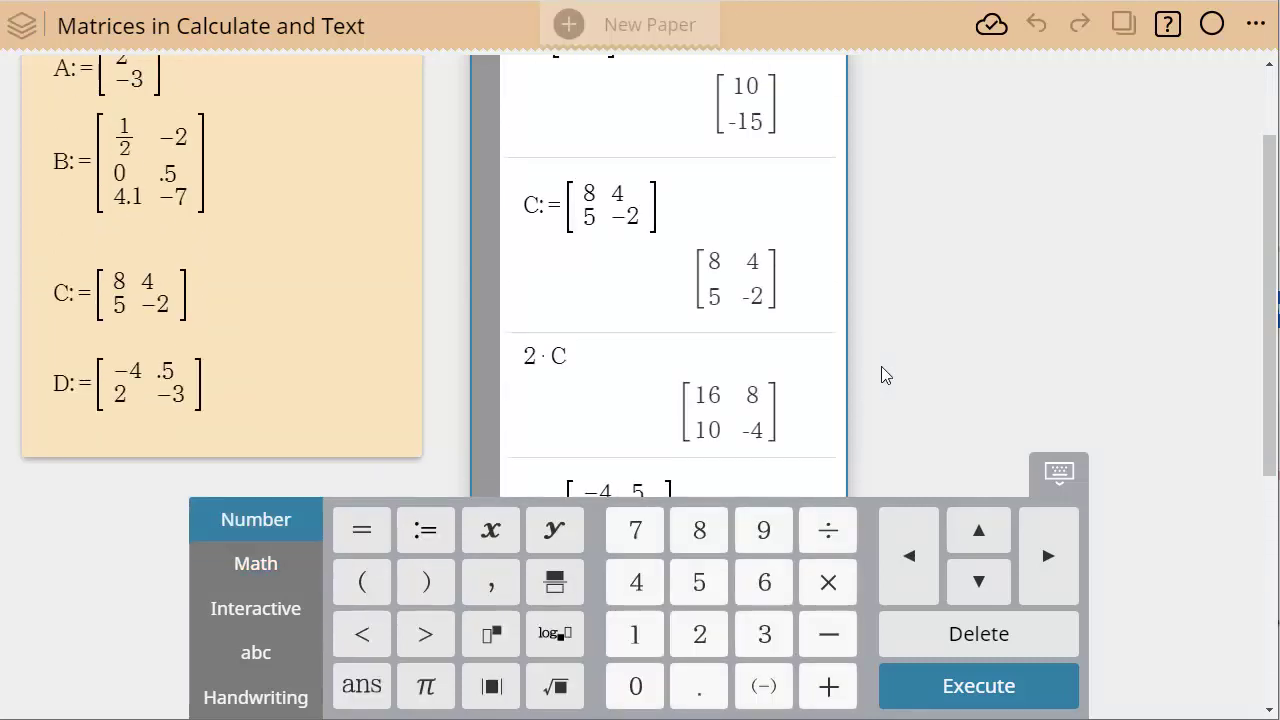
pyautogui.scroll(-4, 618, 322)
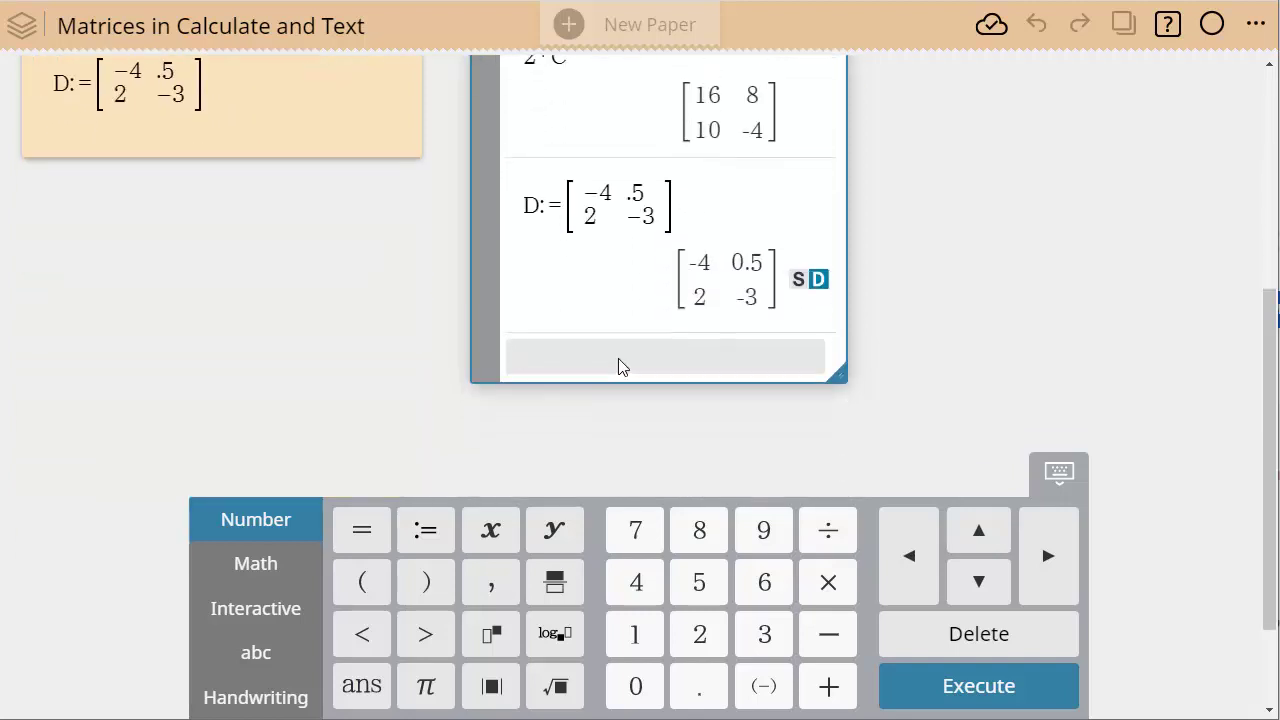
pyautogui.click(618, 360)
pyautogui.write('C+D')
pyautogui.press('Return')
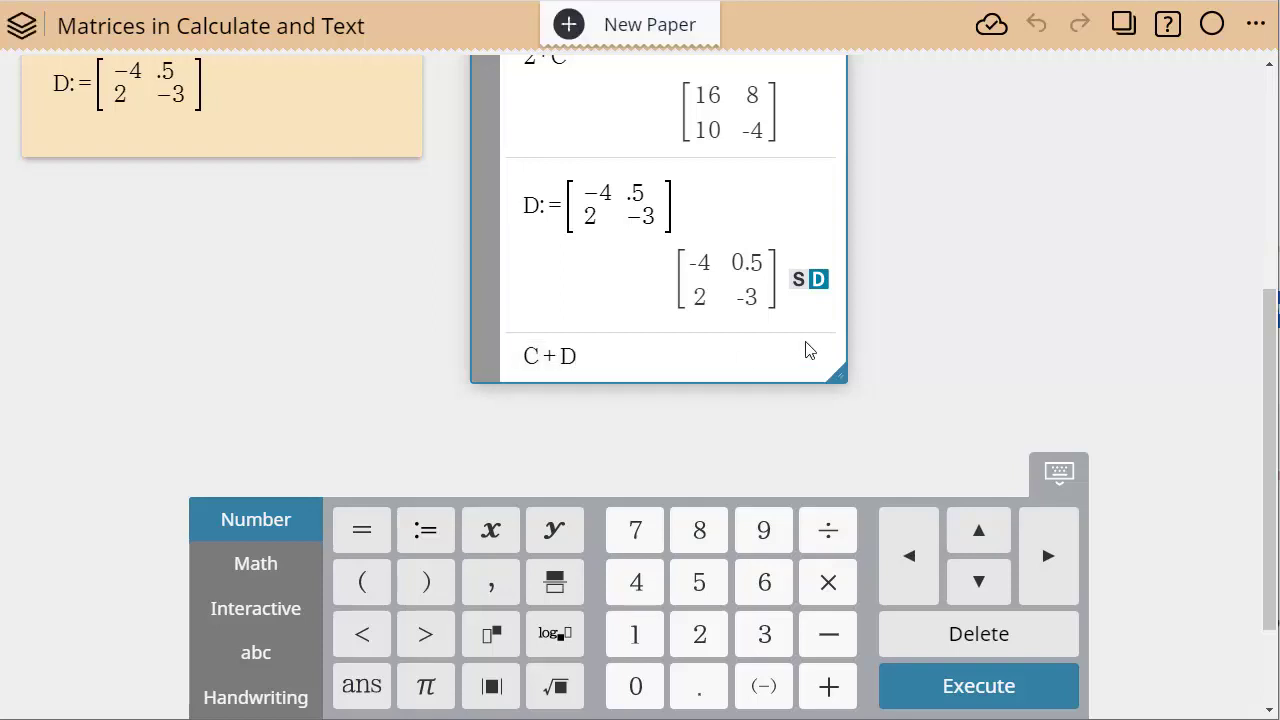
# Evaluate the sum in reverse order, D+C, on the next calculation line.
pyautogui.scroll(2, 729, 257)
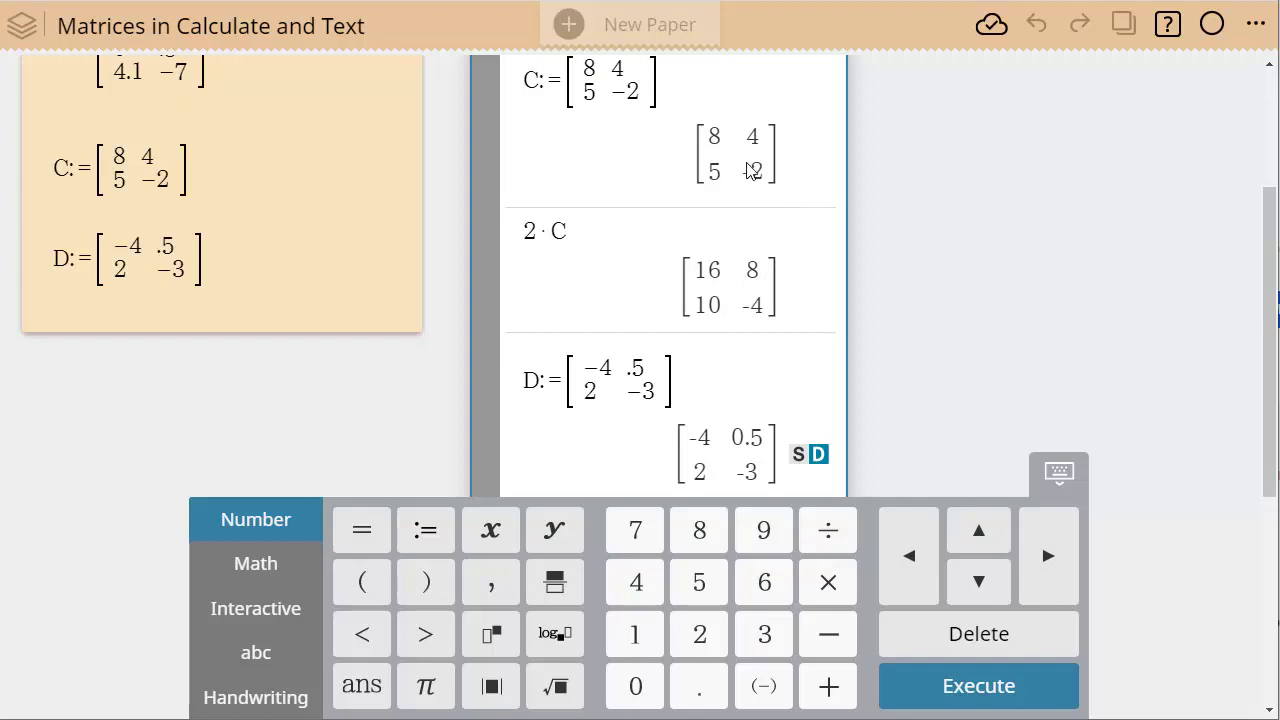
pyautogui.scroll(-3, 751, 170)
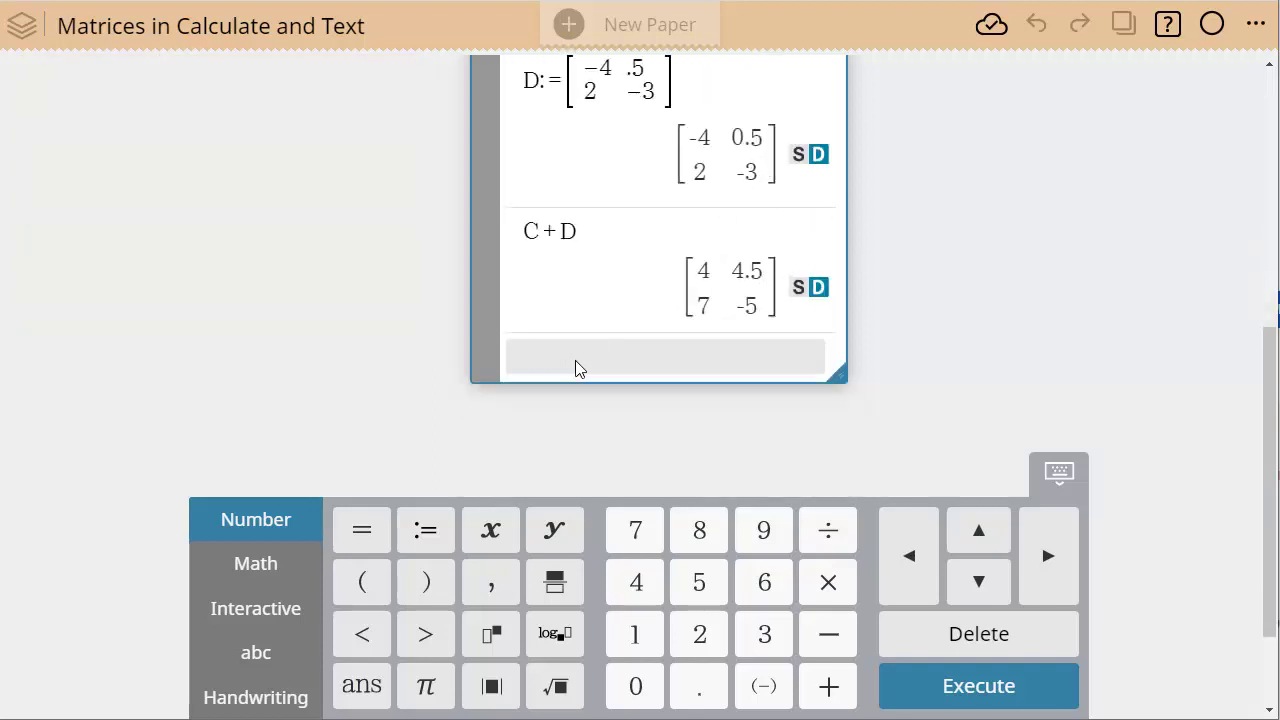
pyautogui.write('D')
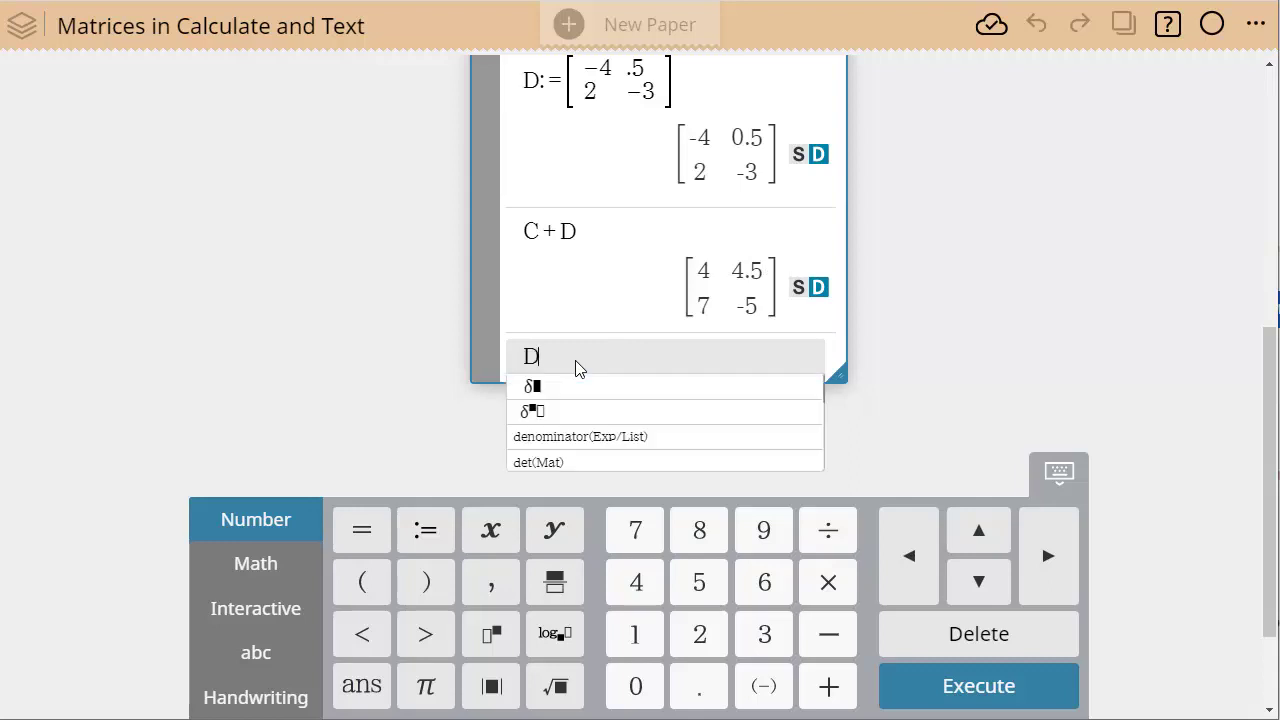
pyautogui.write('+C')
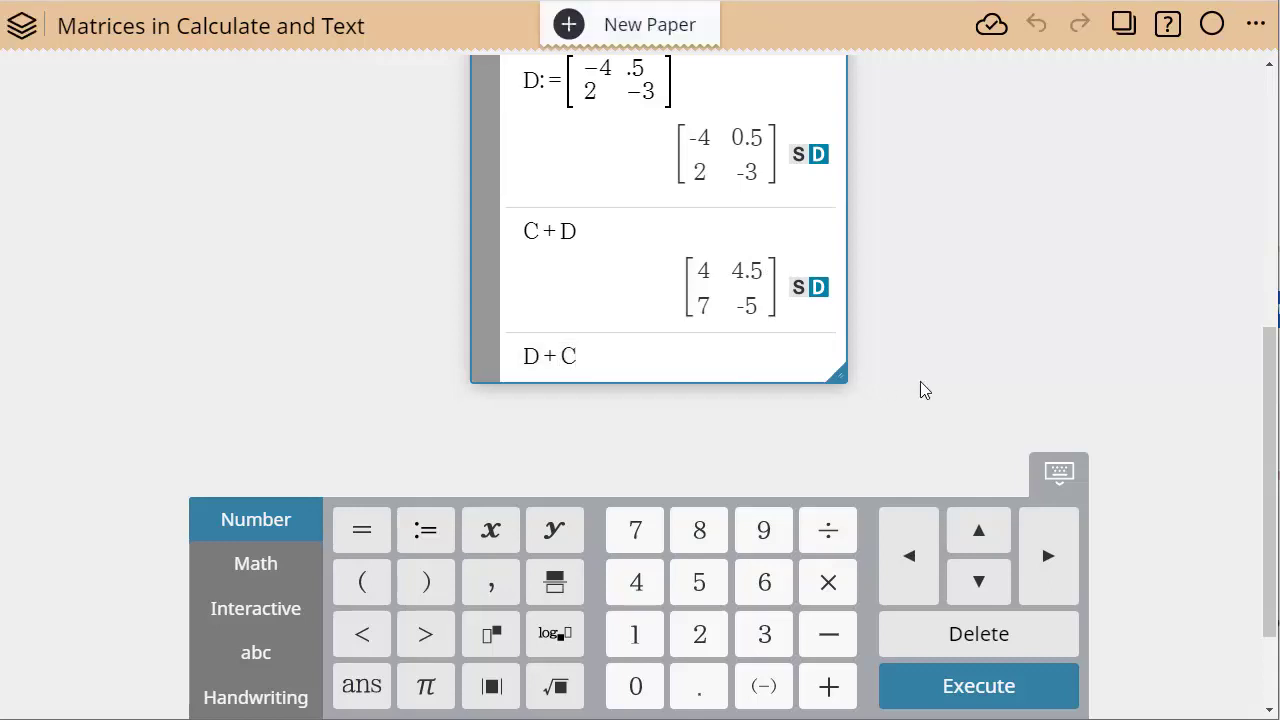
pyautogui.press('Return')
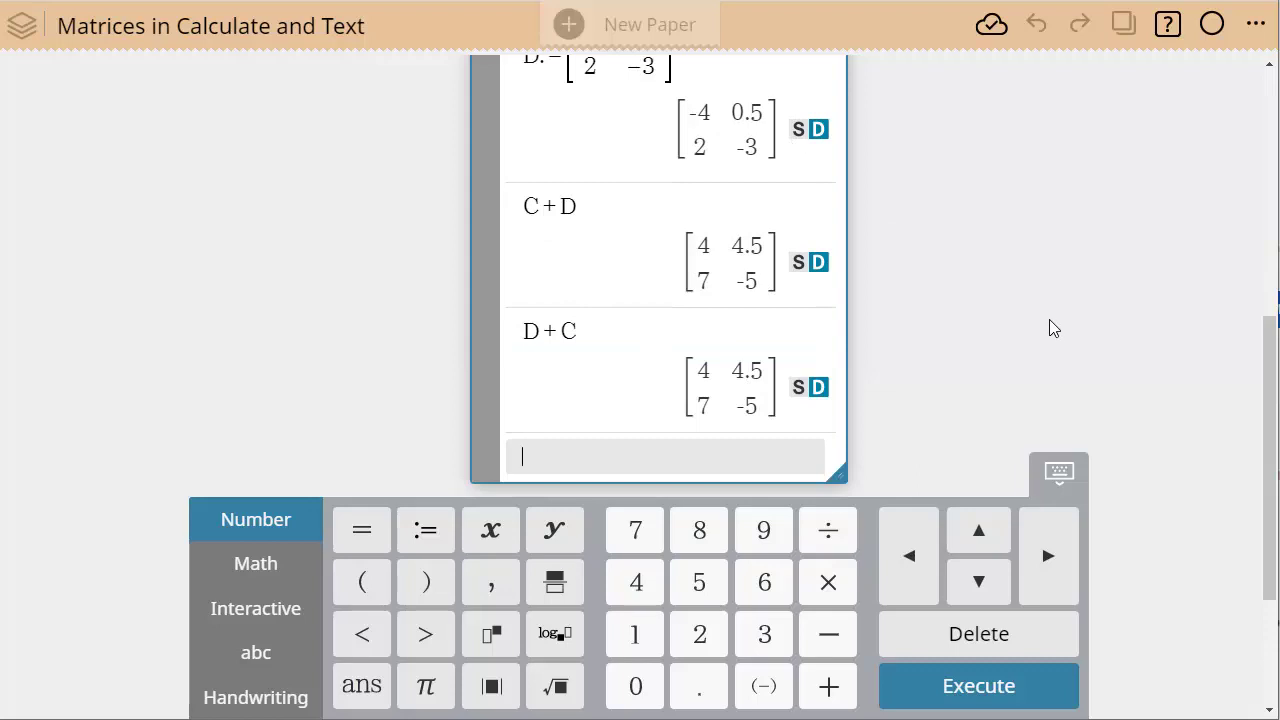
# Evaluate the inverse of matrix C as C^−1 and widen the Calculate note to fit the whole result.
pyautogui.scroll(7, 989, 289)
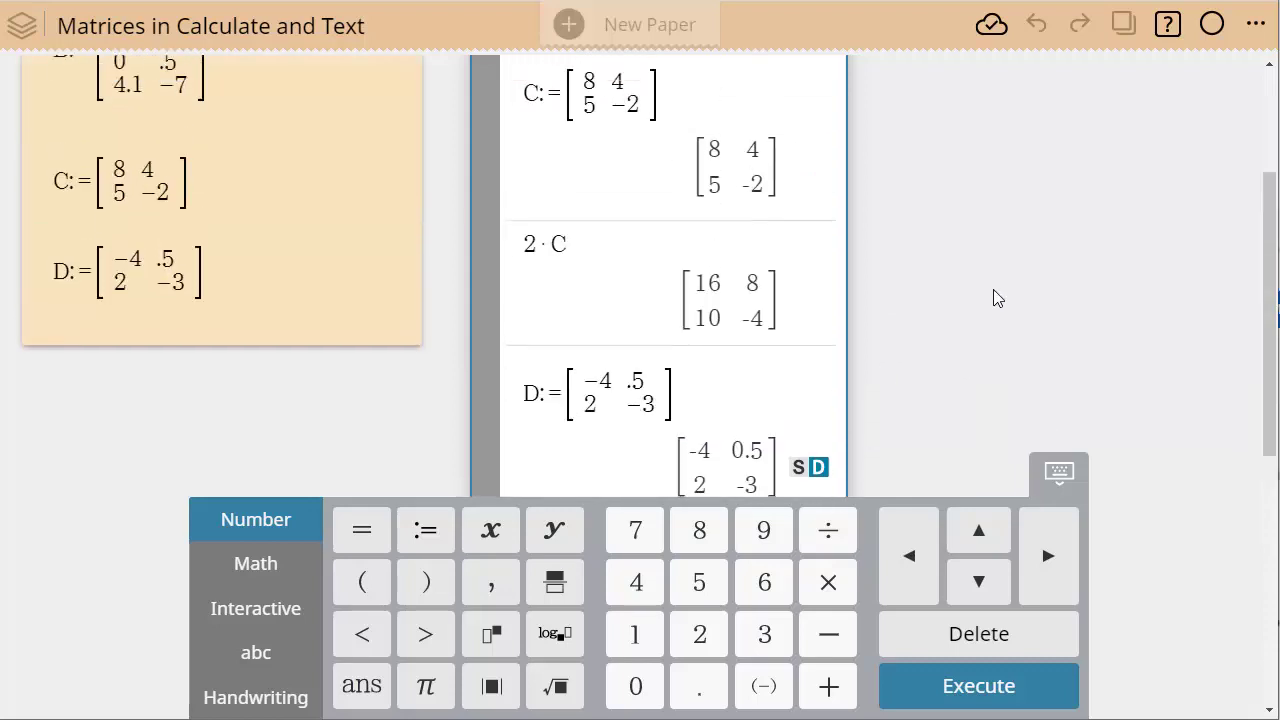
pyautogui.scroll(2, 894, 299)
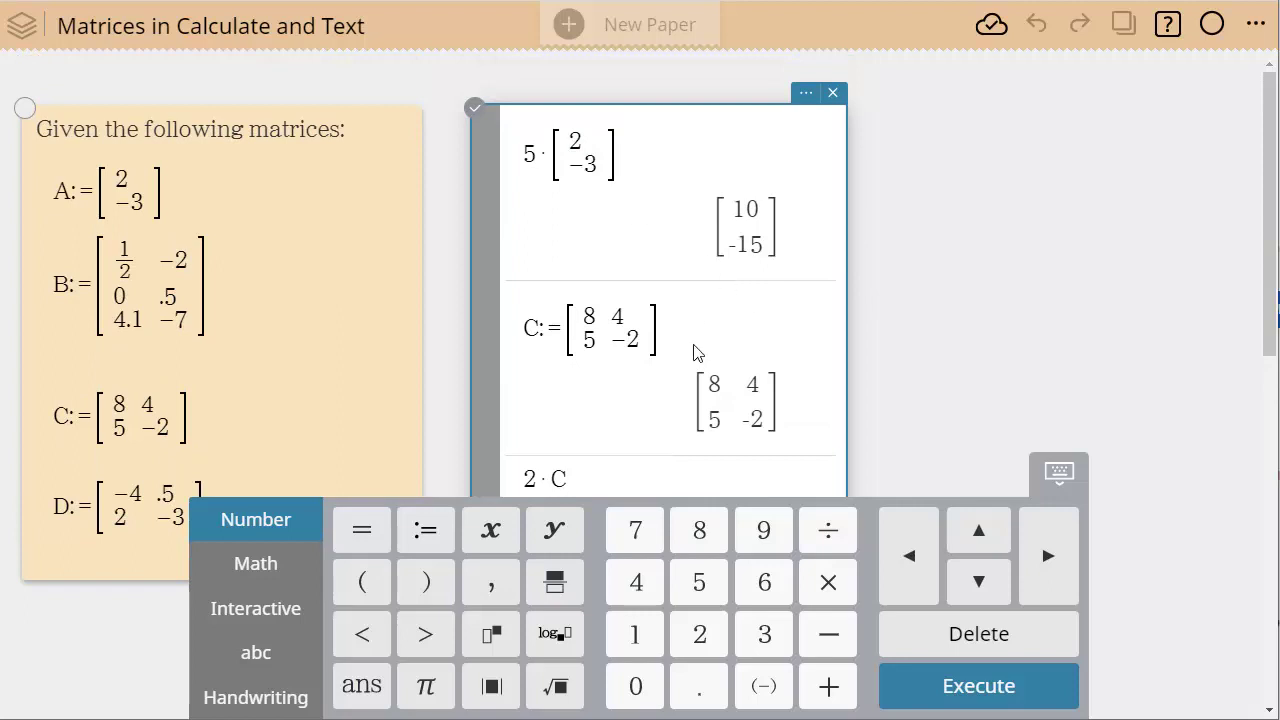
pyautogui.scroll(-5, 703, 349)
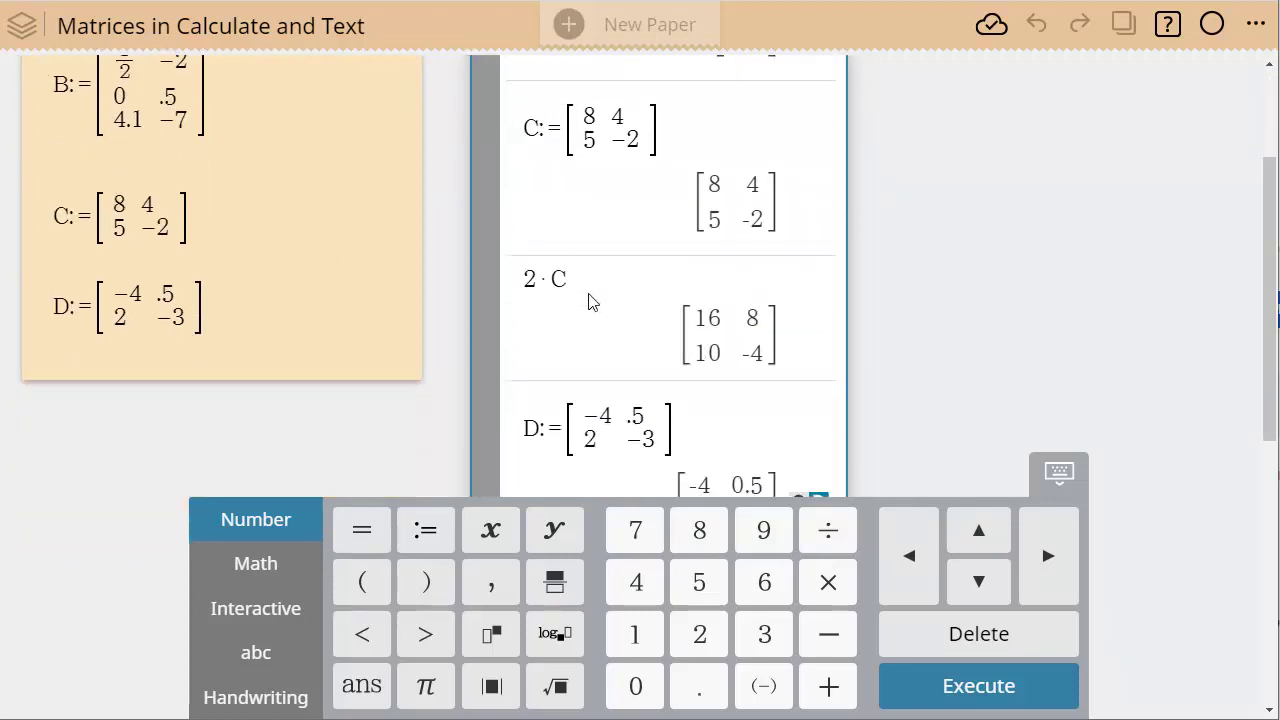
pyautogui.scroll(-10, 586, 300)
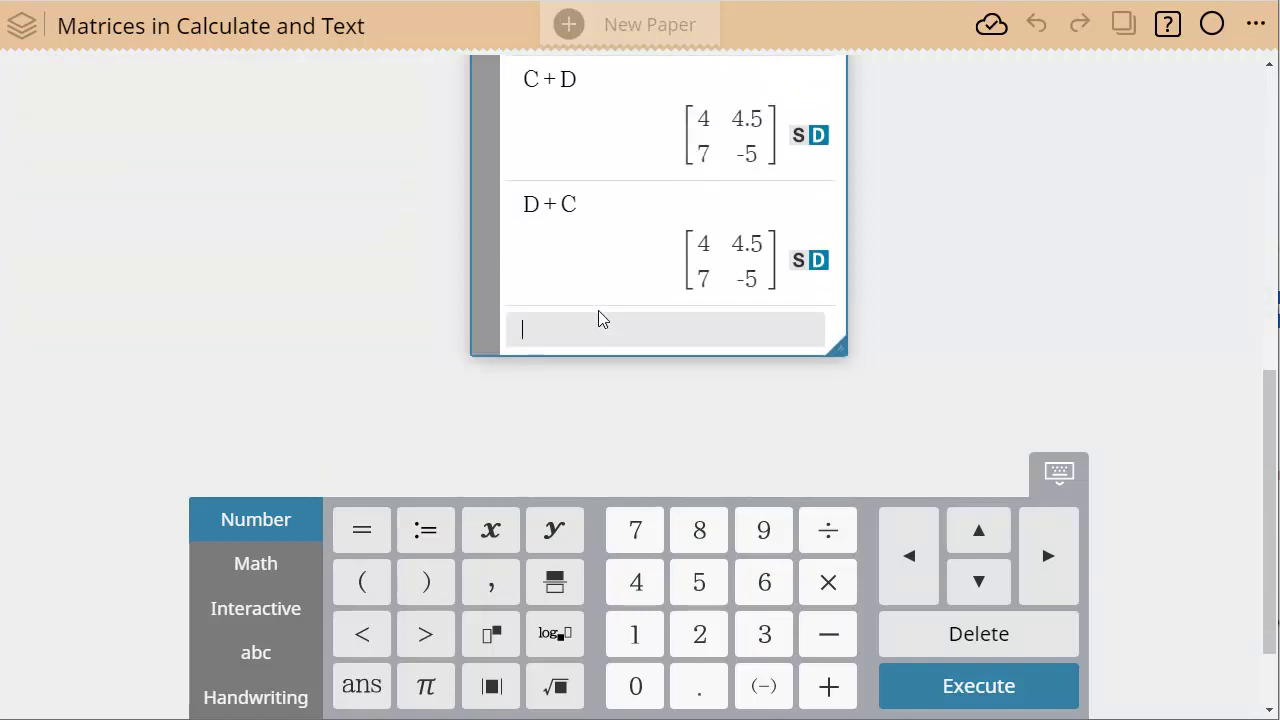
pyautogui.write('C')
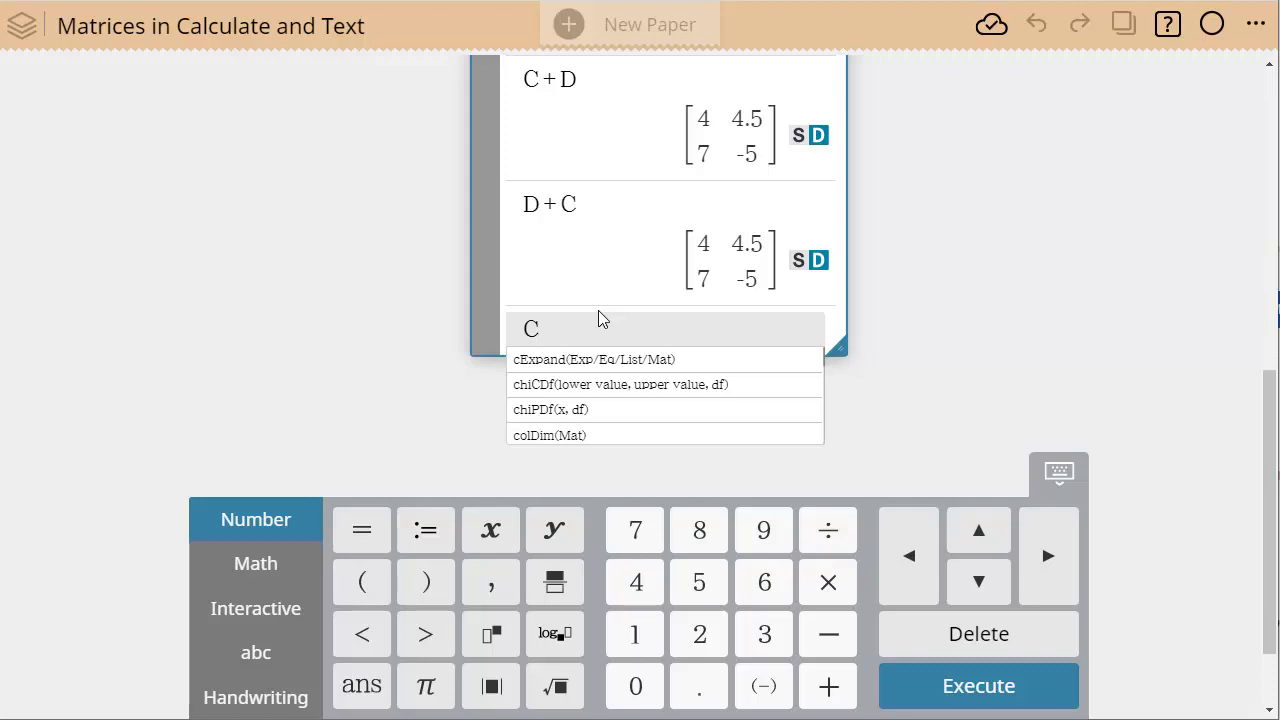
pyautogui.write('^-')
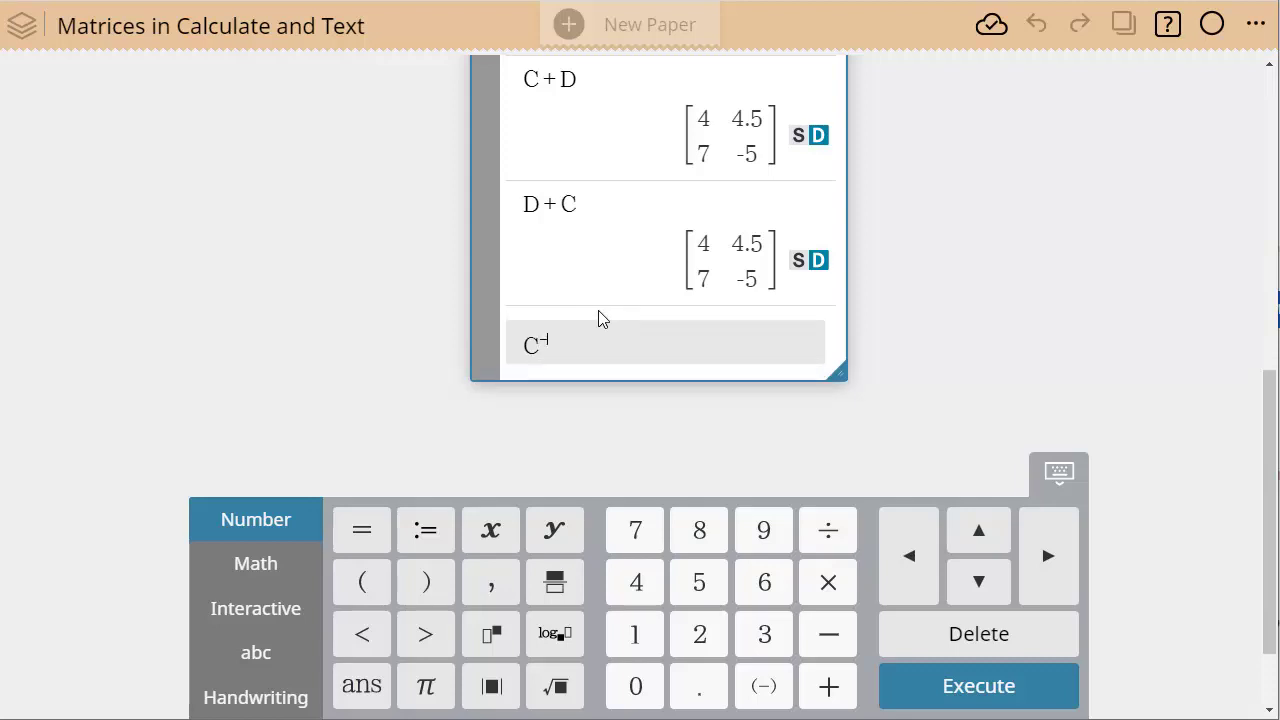
pyautogui.write('1')
pyautogui.press('Return')
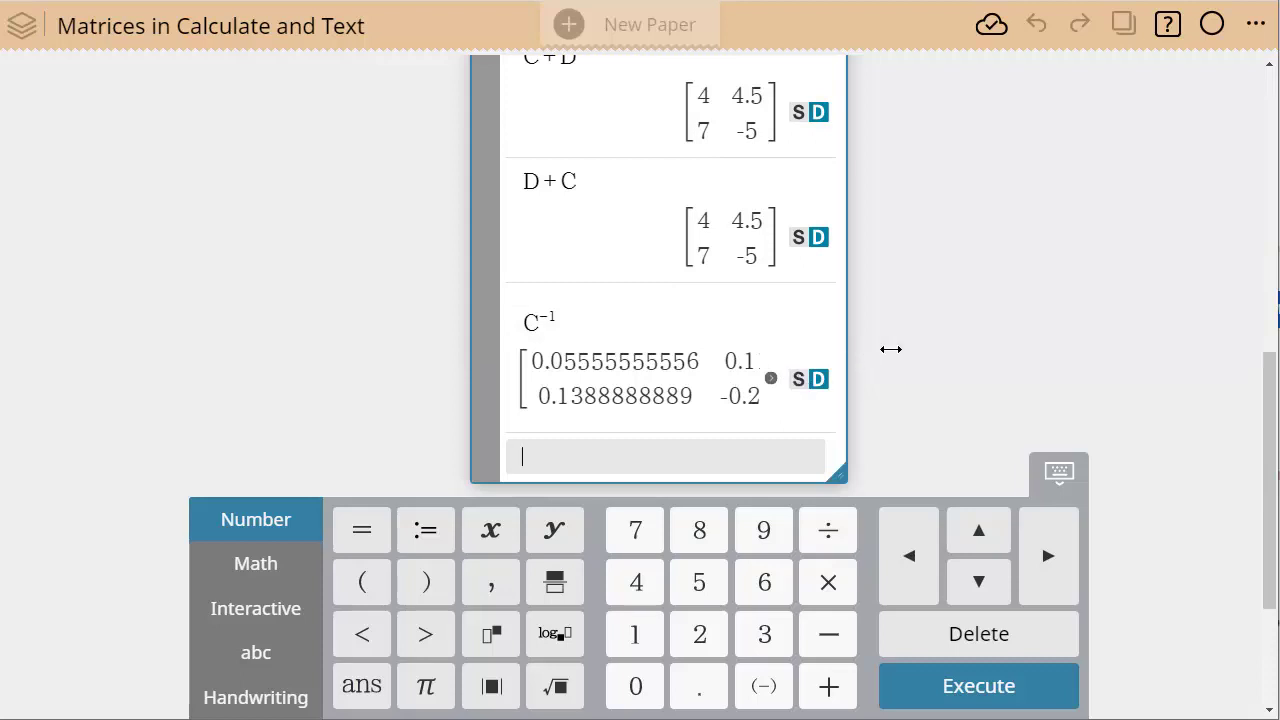
pyautogui.moveTo(890, 349); pyautogui.dragTo(1011, 346)
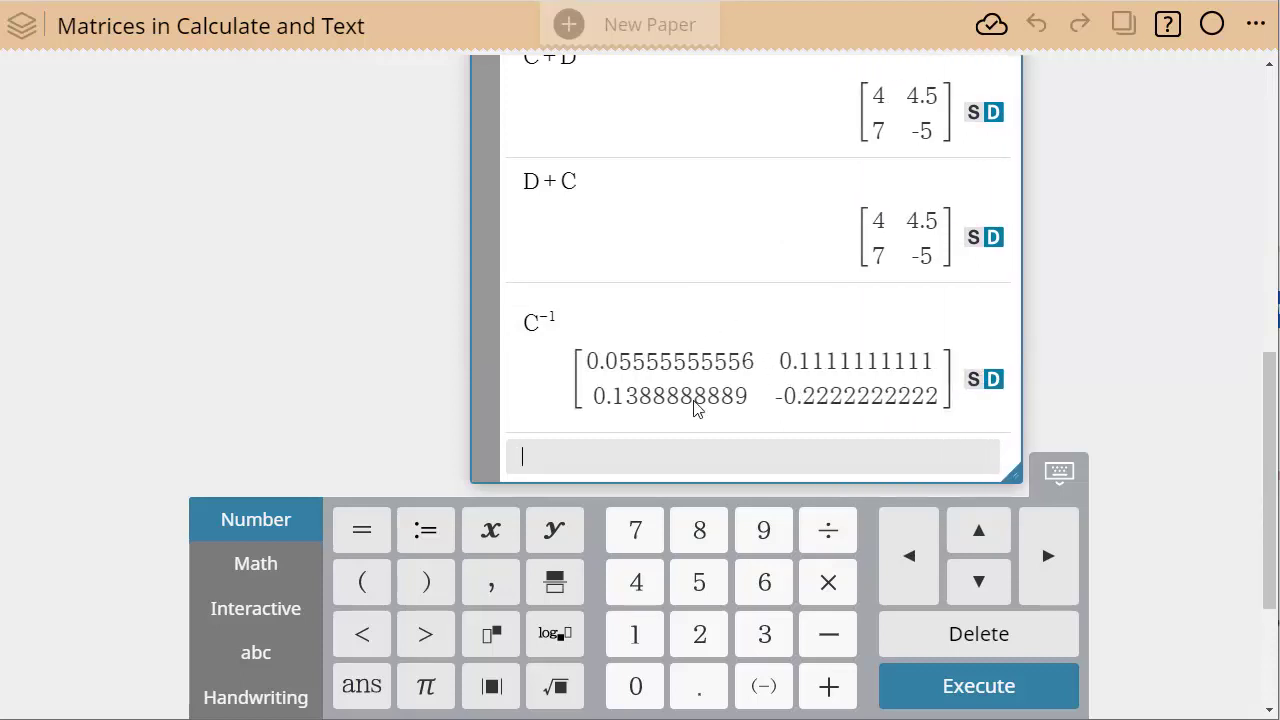
# Evaluate the inverse of matrix D as D^−1 on the next calculation line.
pyautogui.write('D')
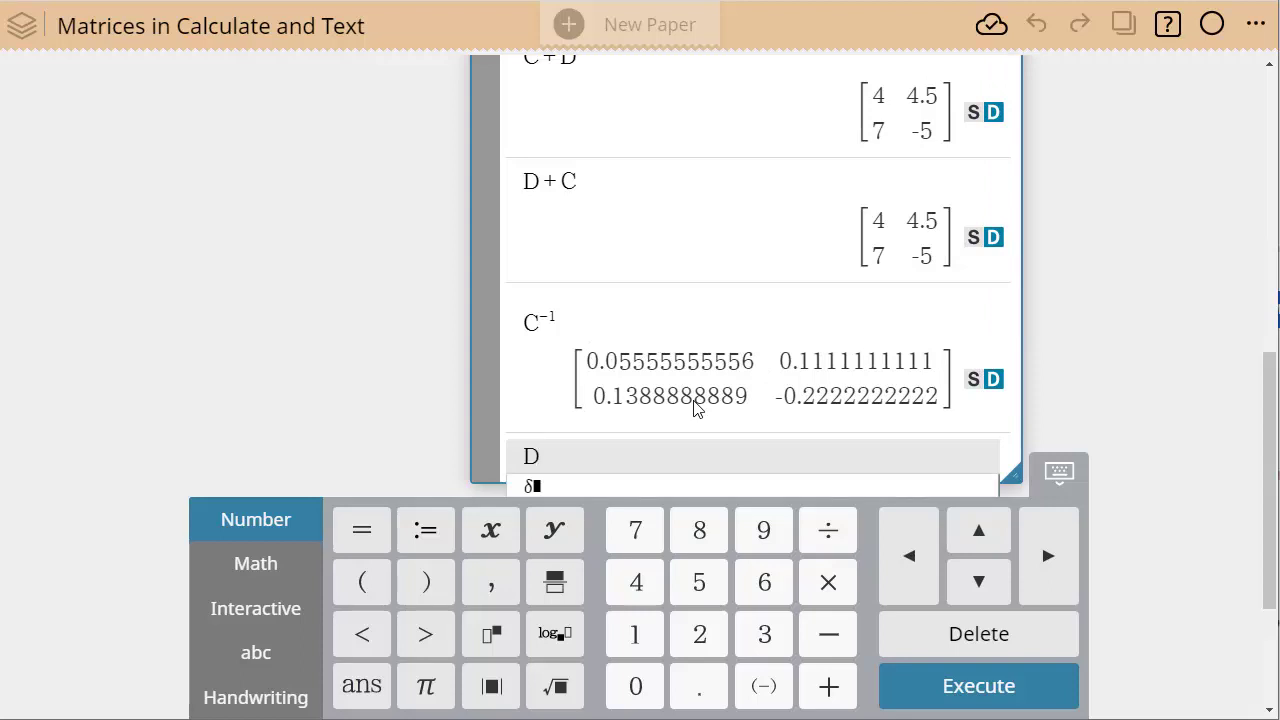
pyautogui.write('^-1')
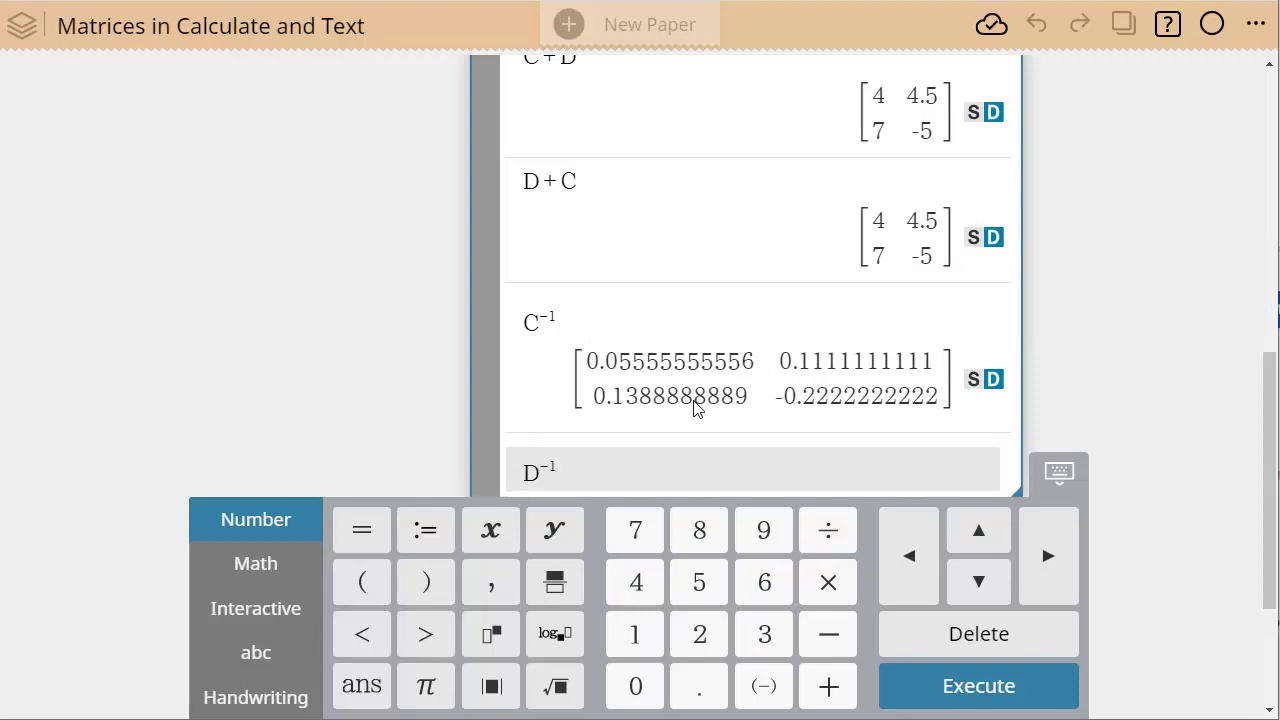
pyautogui.press('Return')
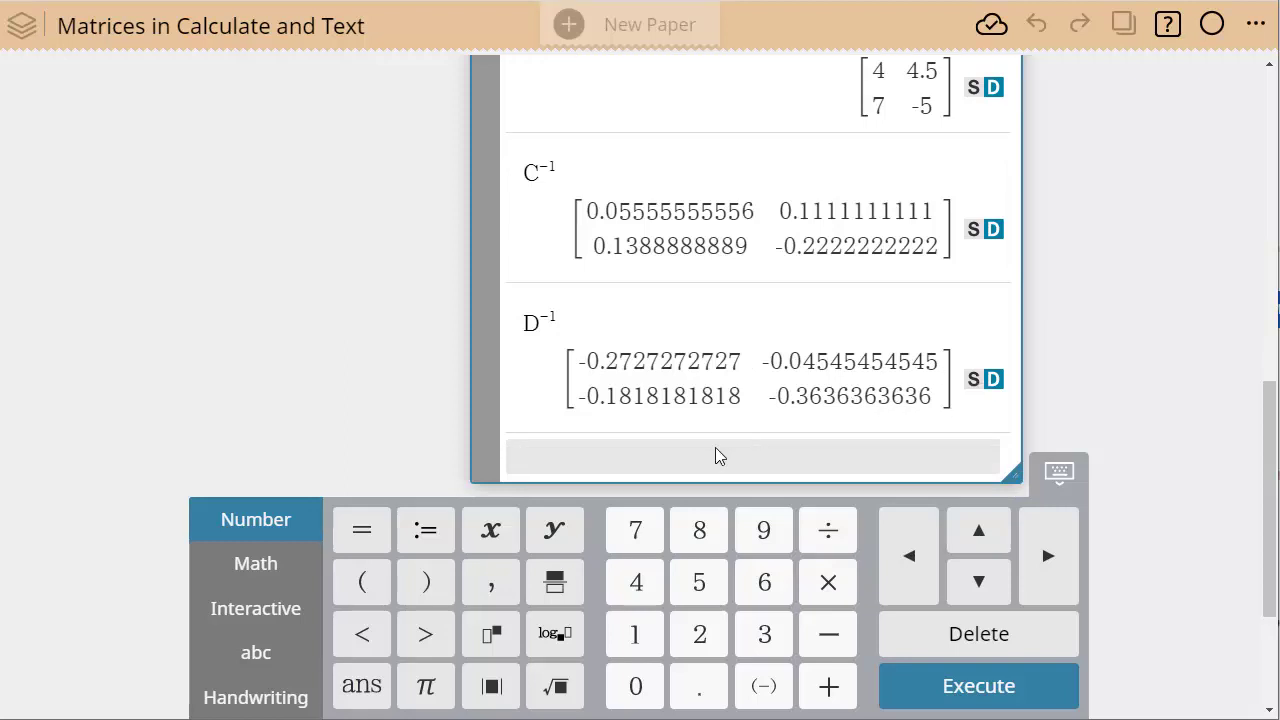
# Evaluate the product of C and its inverse, C·C^−1, correcting the exponent from 1 to −1.
pyautogui.write('C*C^')
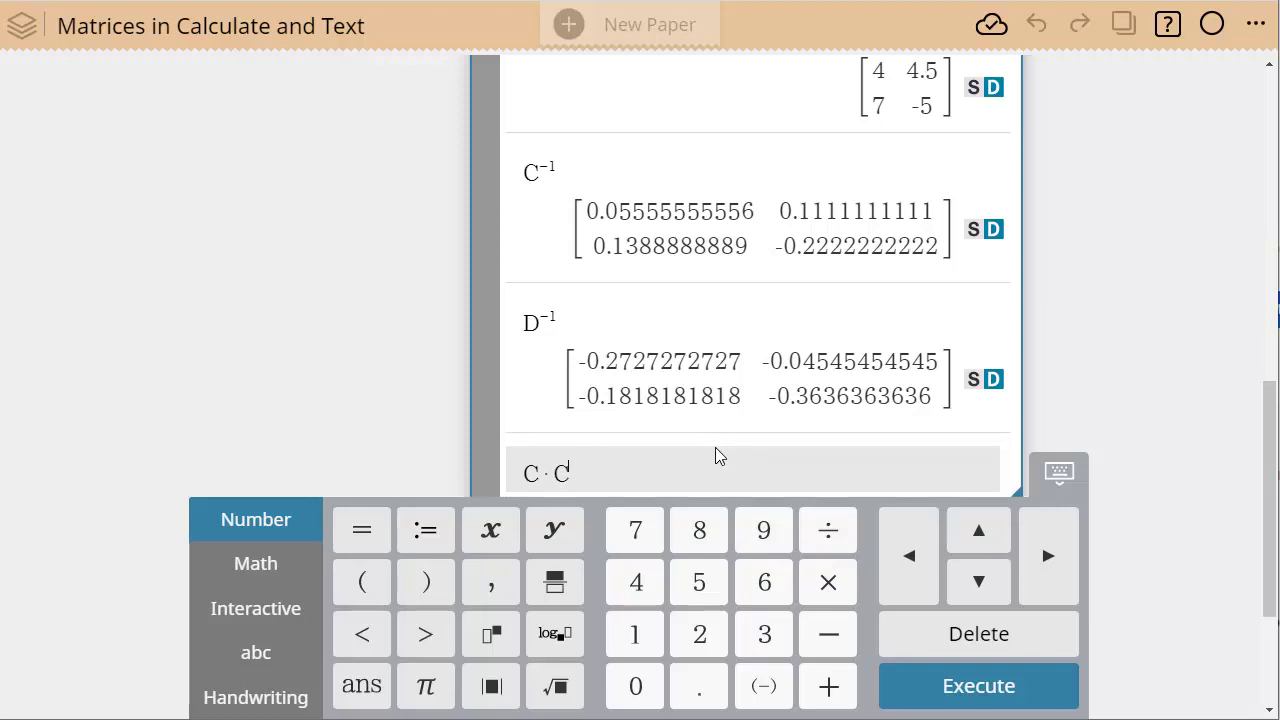
pyautogui.write('1')
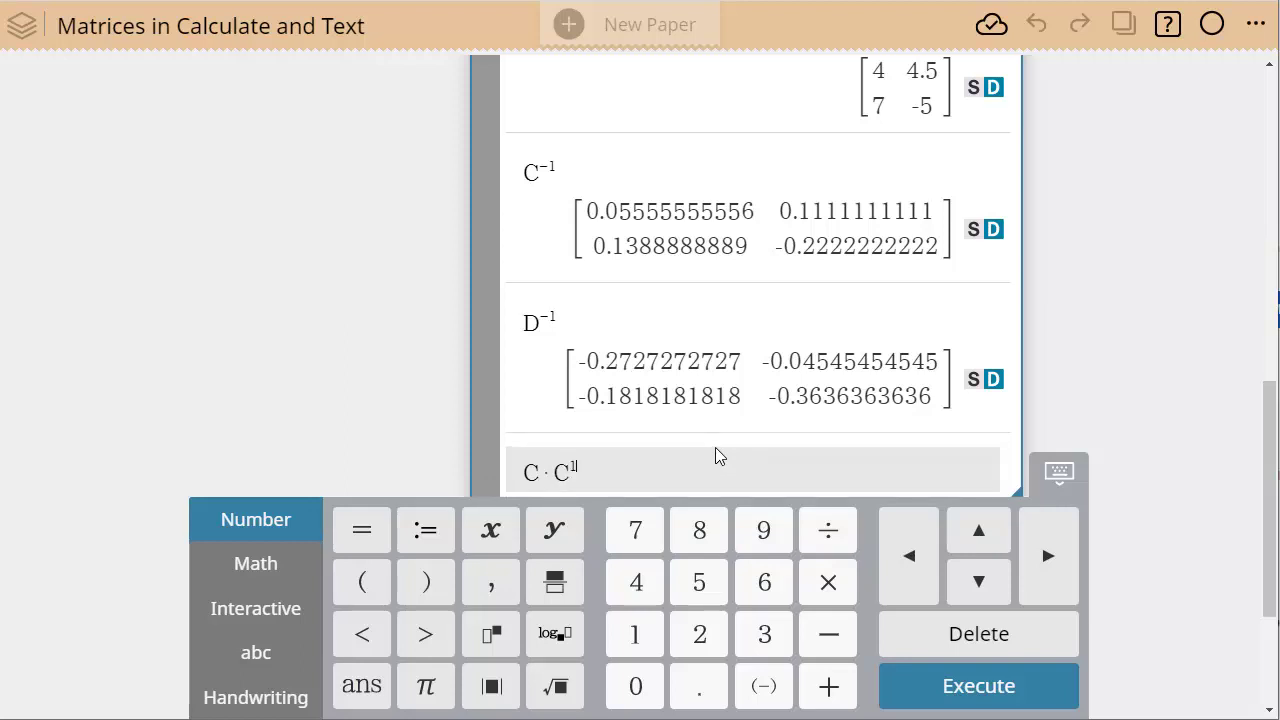
pyautogui.press('Return')
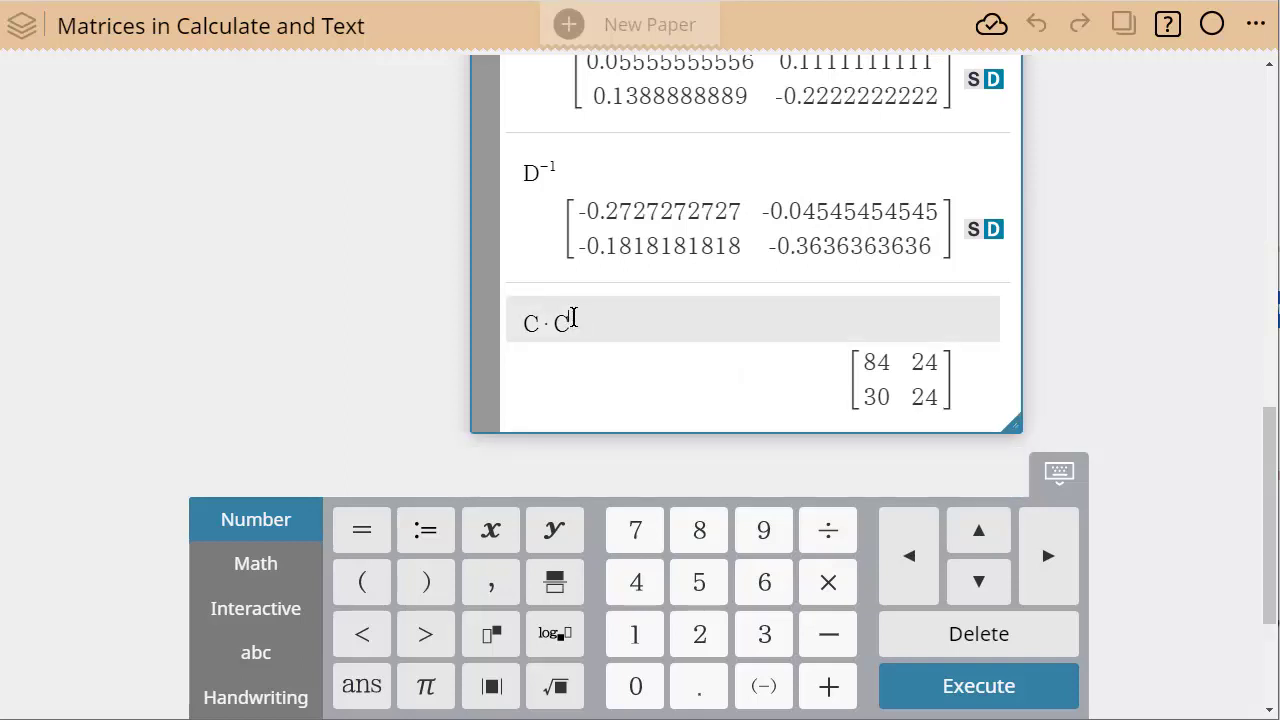
pyautogui.write('-1')
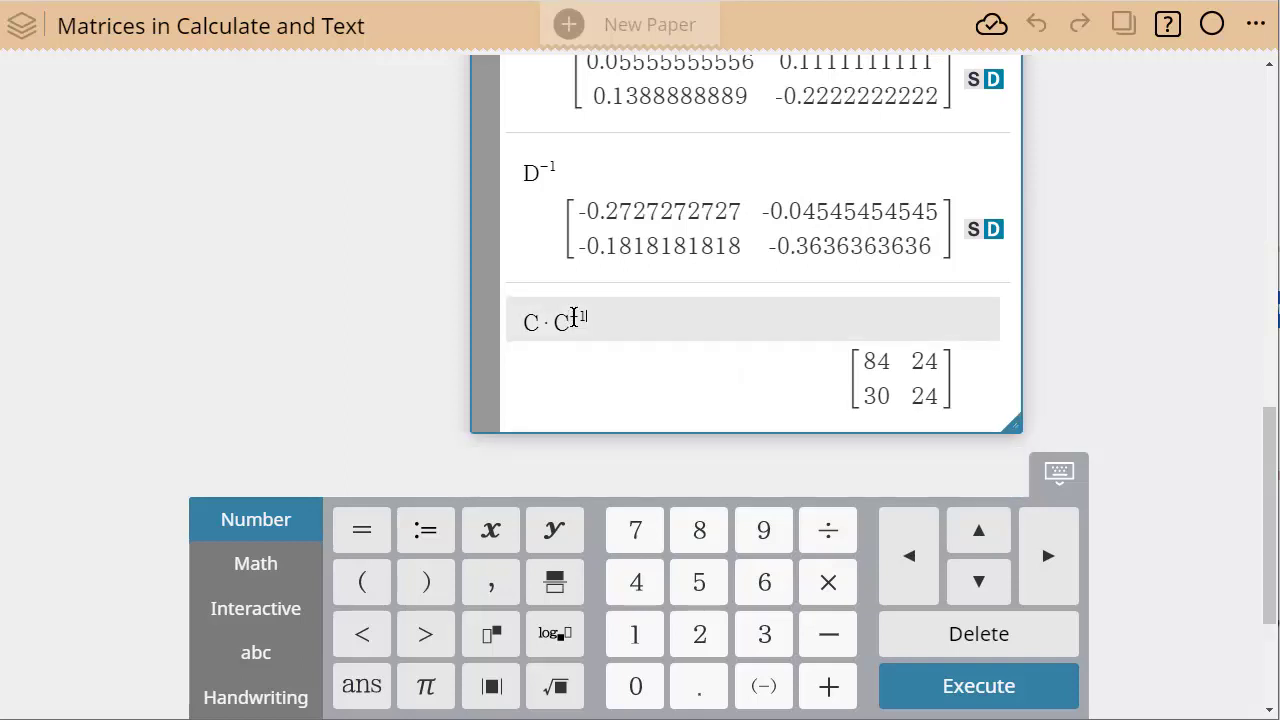
pyautogui.press('Return')
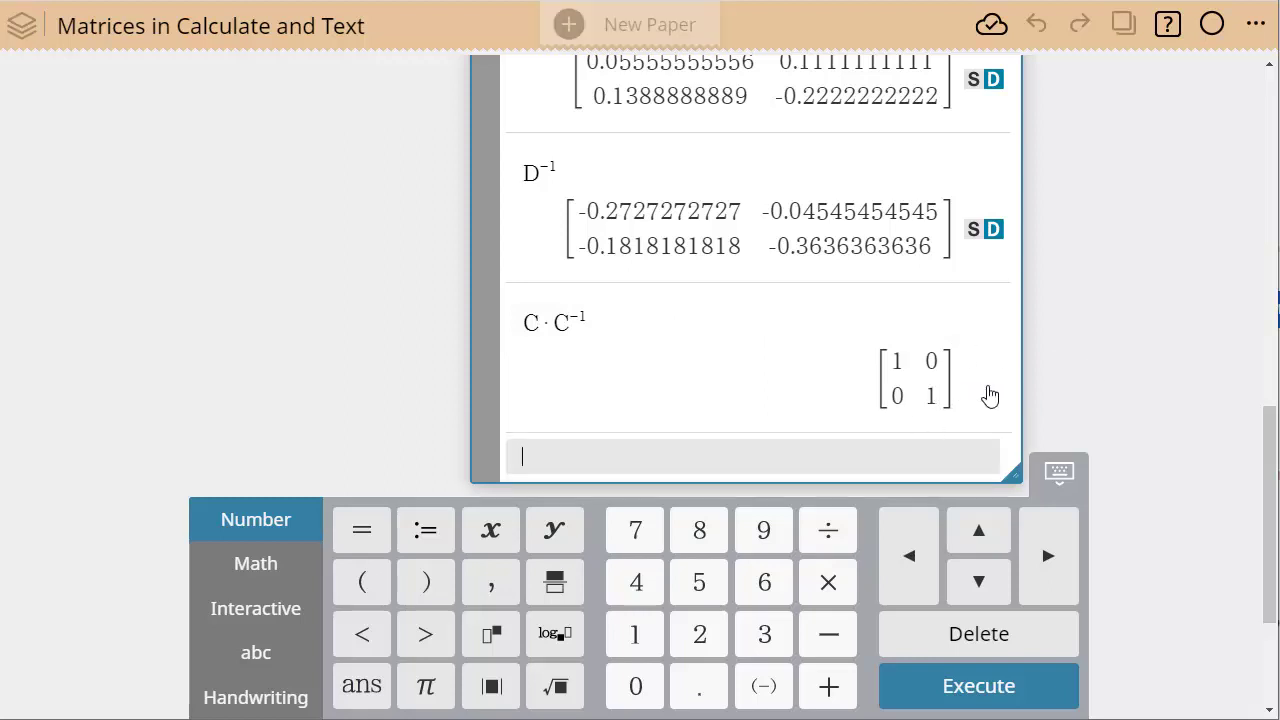
# Show the matrix templates on the math keyboard and move the Calculate note directly below the note with the given matrices.
pyautogui.scroll(15, 1090, 377)
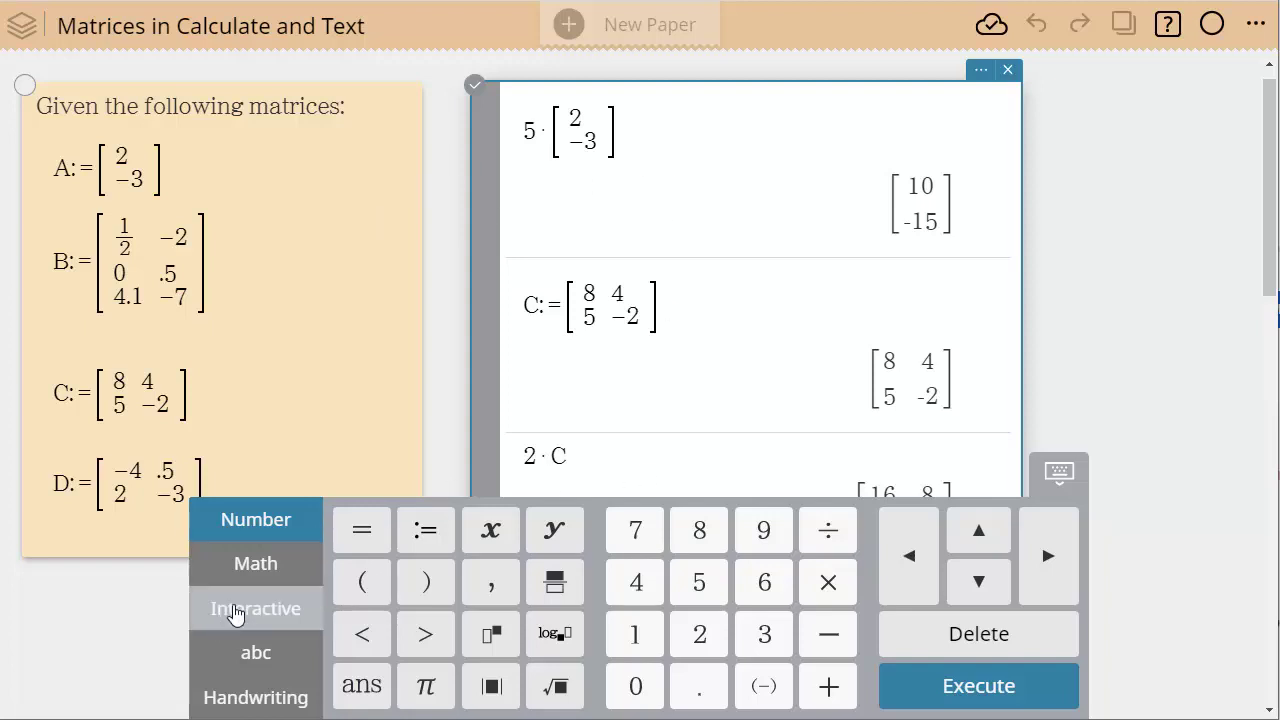
pyautogui.click(262, 570)
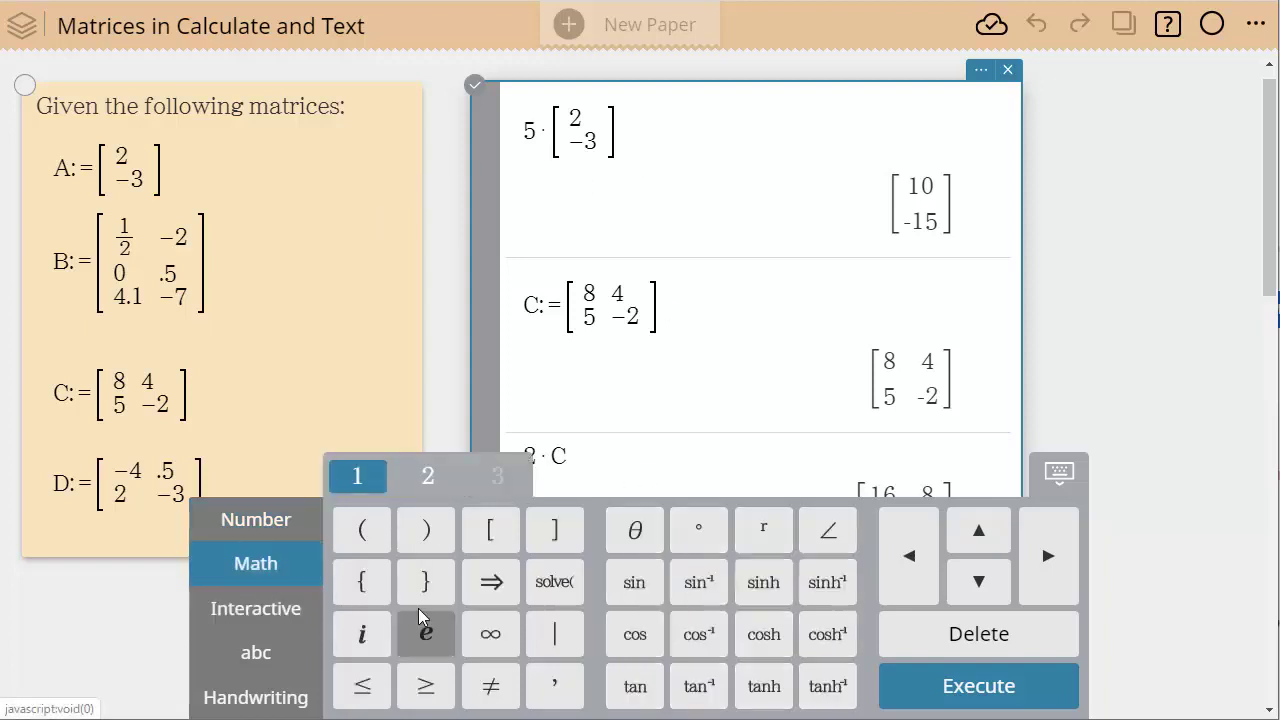
pyautogui.click(425, 476)
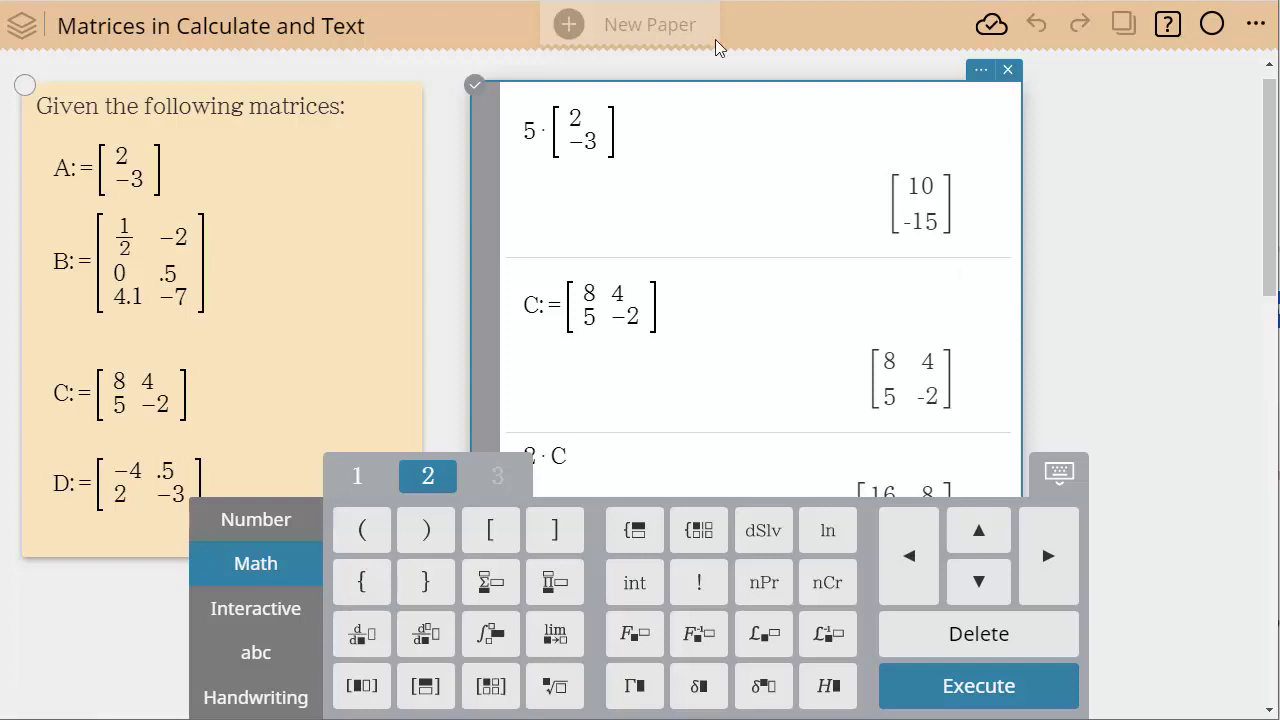
pyautogui.moveTo(671, 274); pyautogui.dragTo(215, 695)
pyautogui.scroll(5, 782, 157)
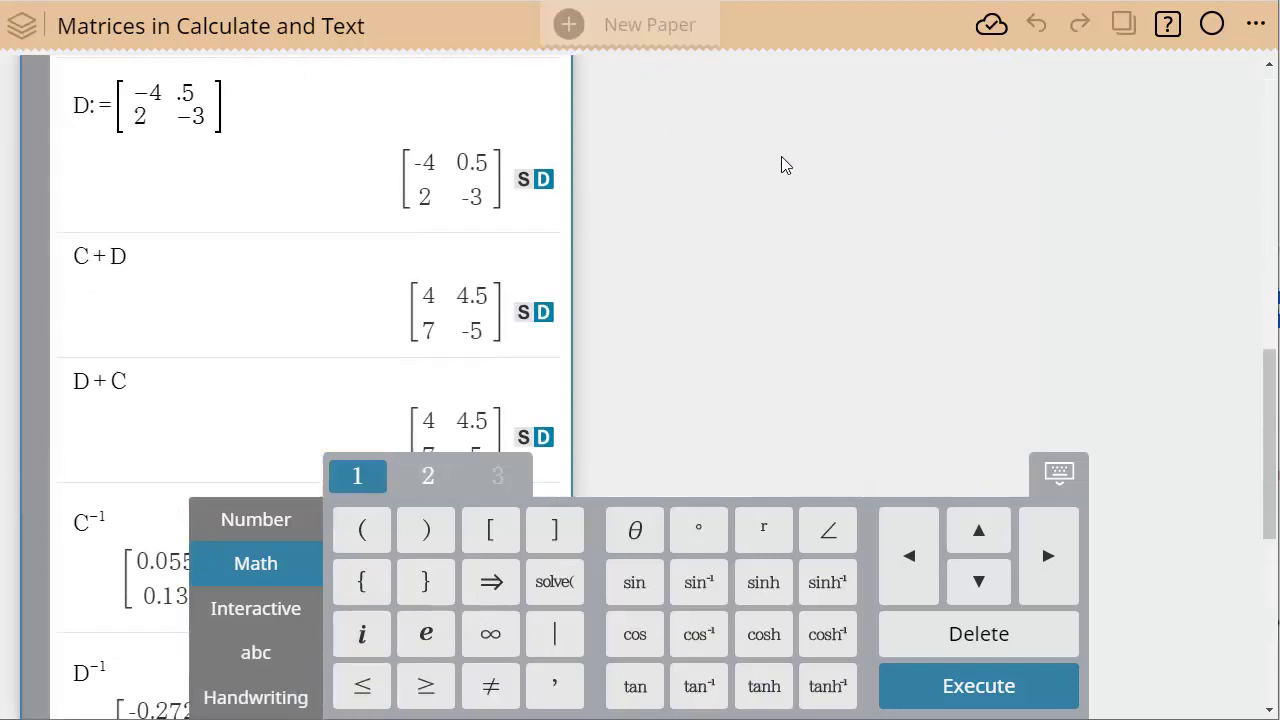
pyautogui.scroll(6, 778, 157)
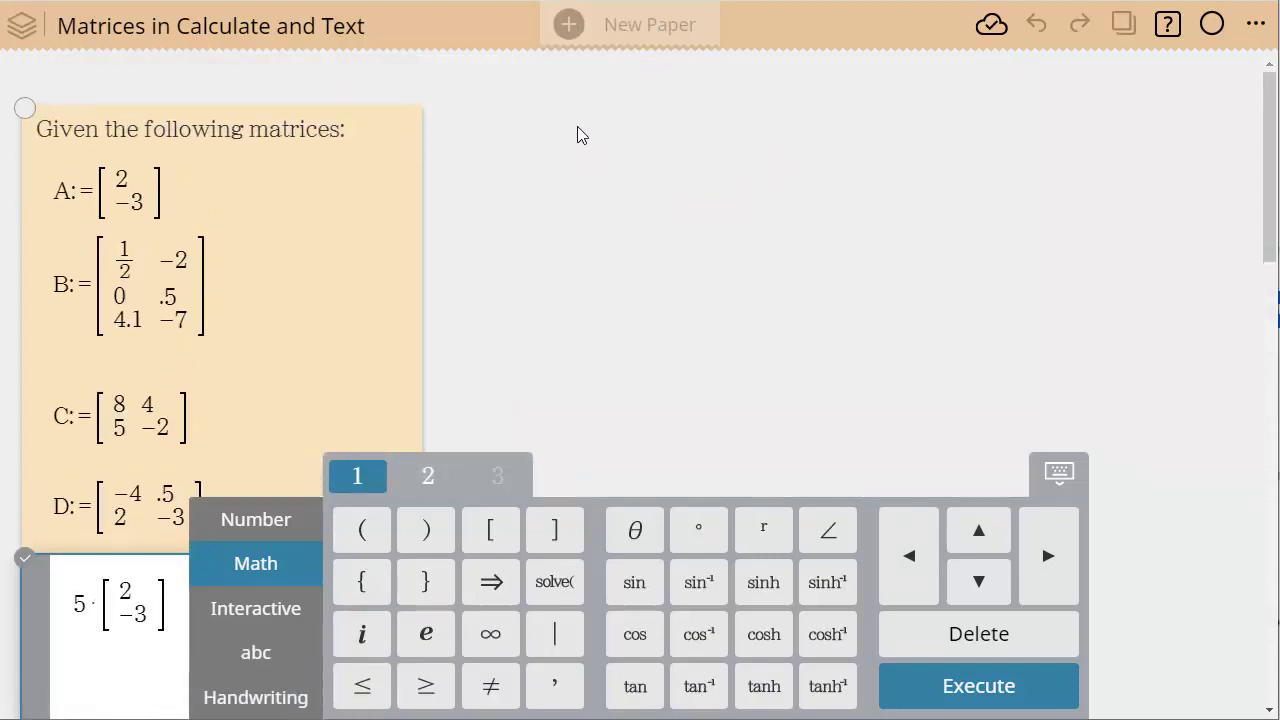
# Add a blank text note in the empty area beside the given matrices, enlarging it in both width and height.
pyautogui.click(580, 135)
pyautogui.click(584, 133)
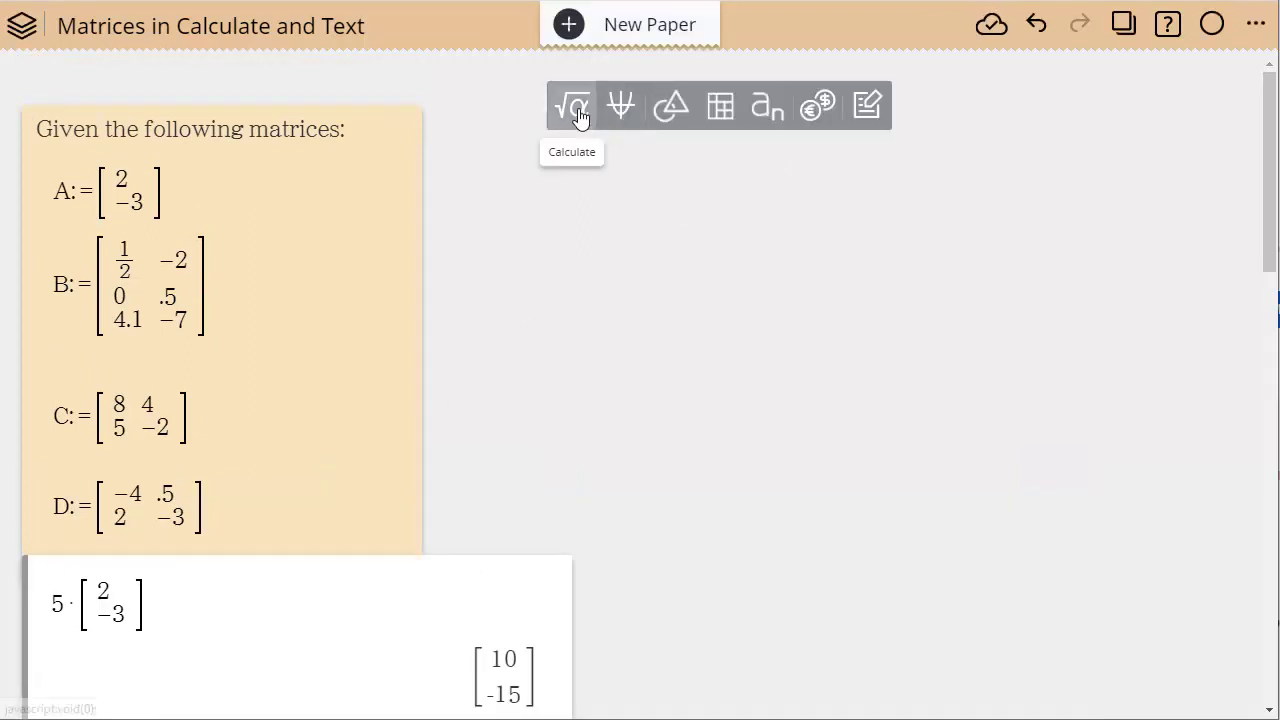
pyautogui.click(866, 106)
pyautogui.click(753, 118)
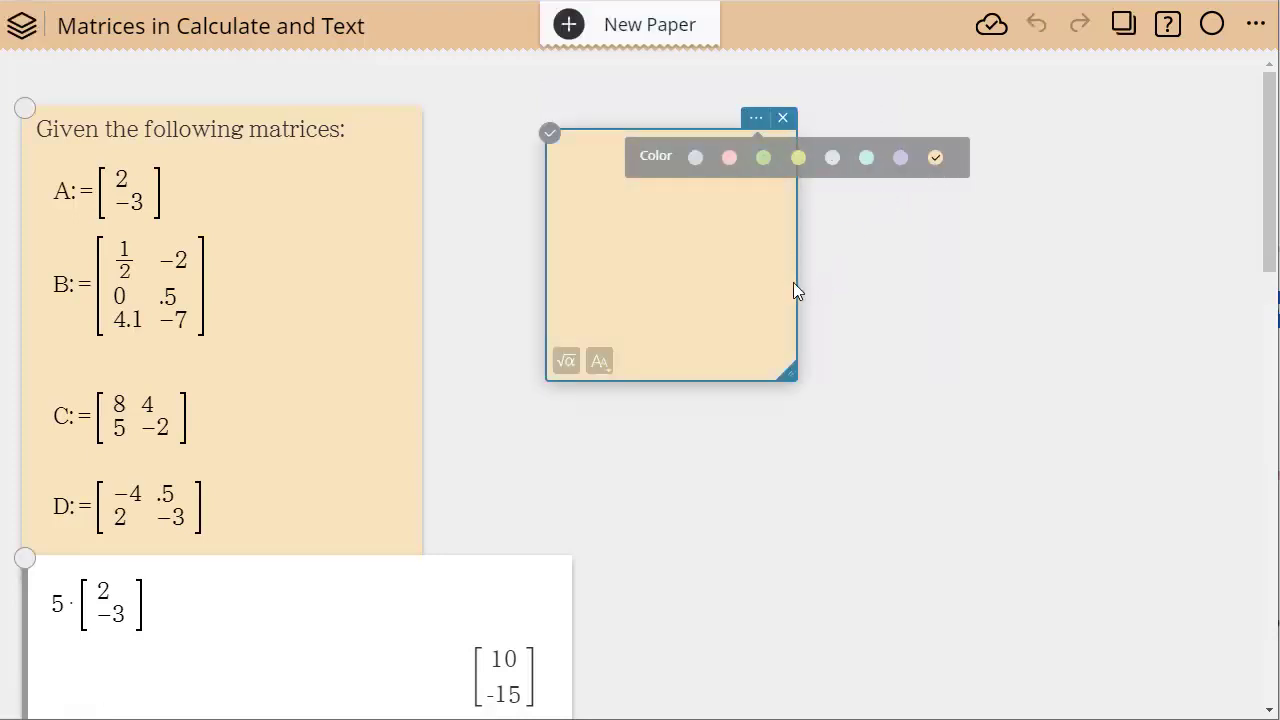
pyautogui.moveTo(800, 286); pyautogui.dragTo(1134, 286)
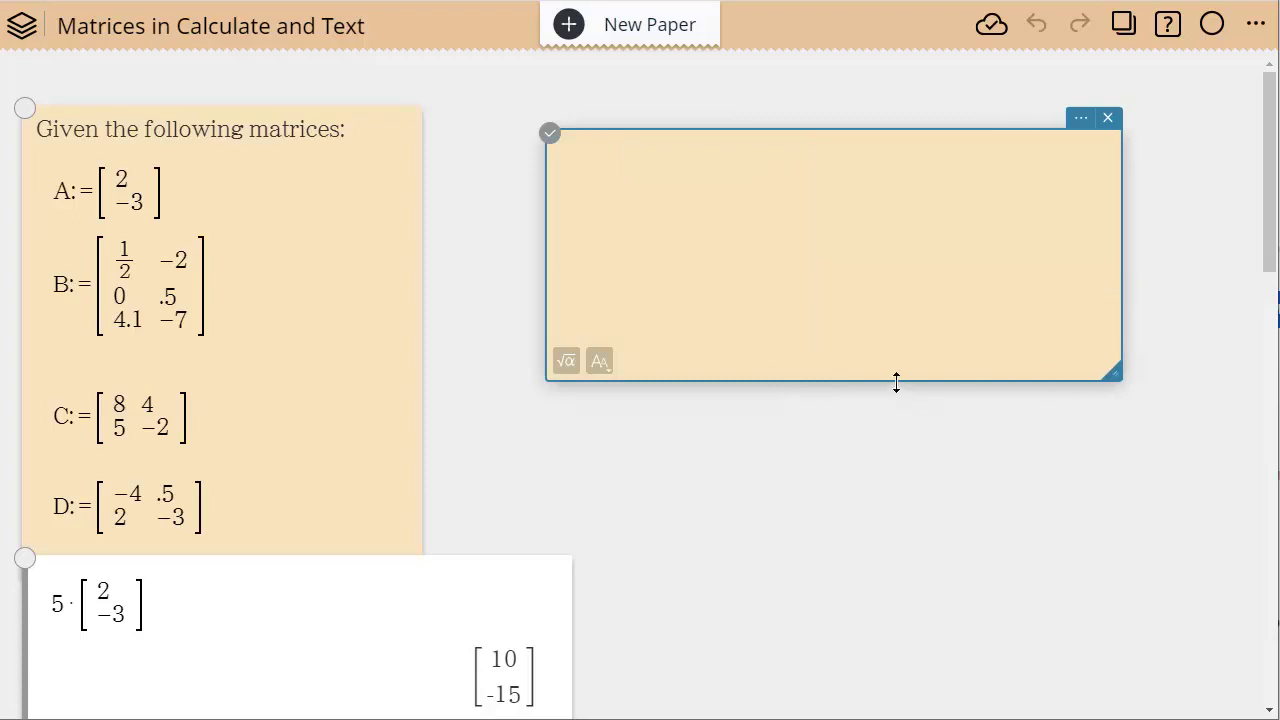
pyautogui.moveTo(896, 383); pyautogui.dragTo(889, 530)
pyautogui.moveTo(671, 134); pyautogui.dragTo(645, 103)
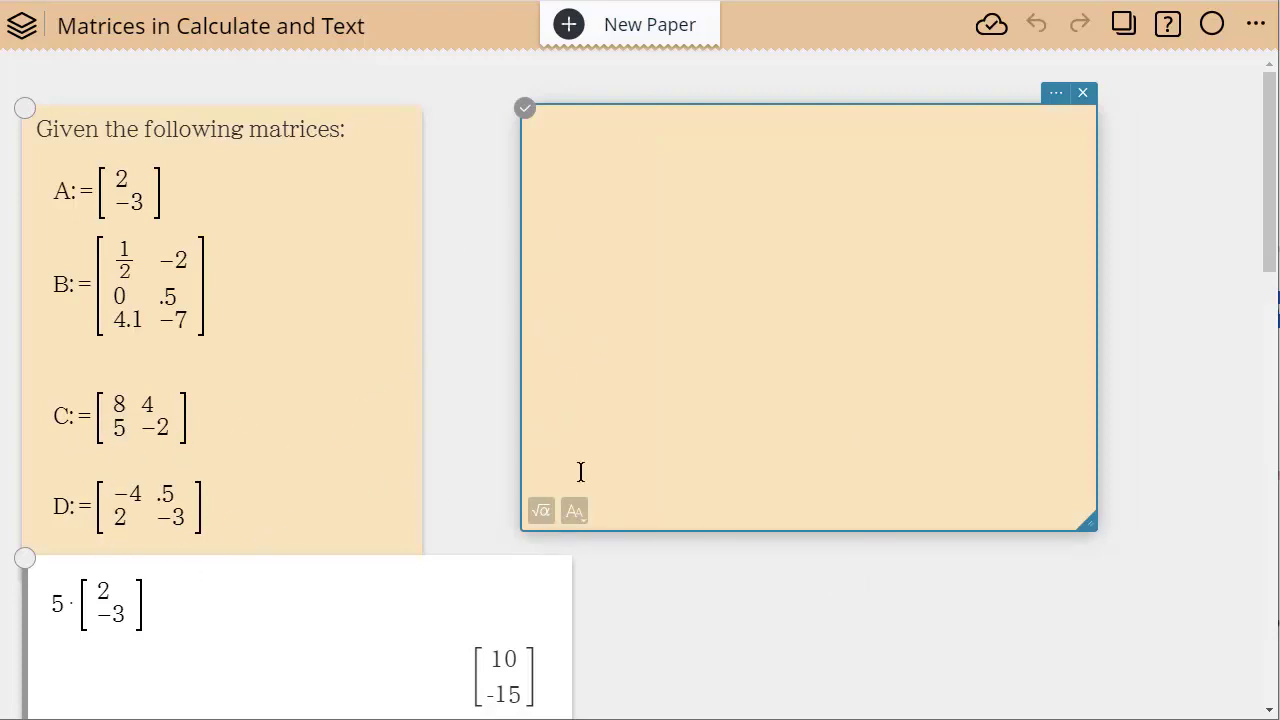
# Start a math expression in the new text note with an empty 2×2 matrix.
pyautogui.click(541, 512)
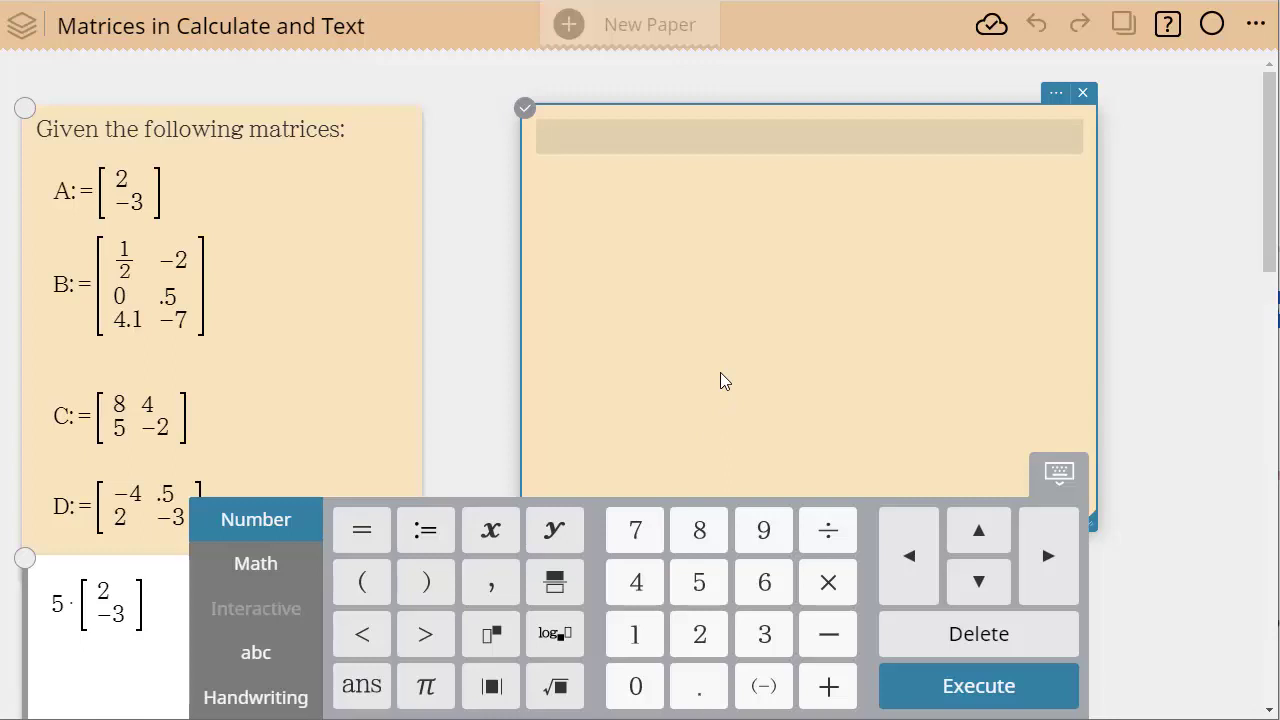
pyautogui.click(252, 575)
pyautogui.click(425, 480)
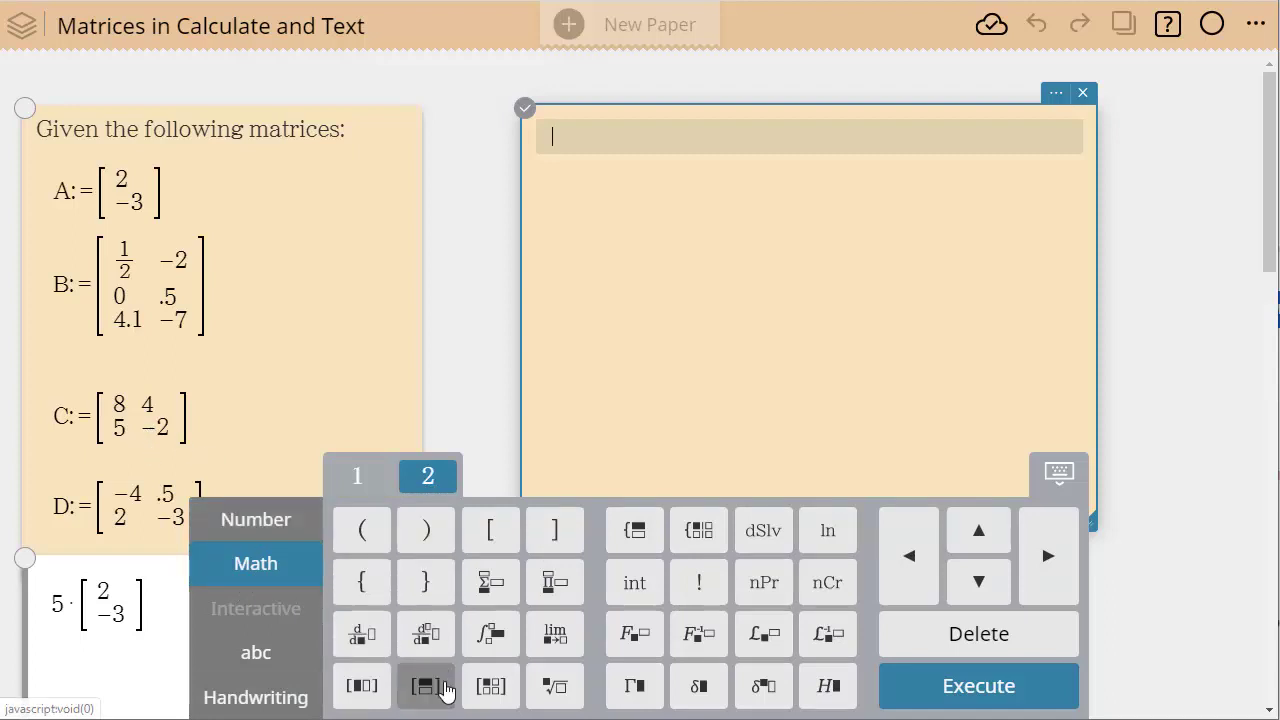
pyautogui.click(490, 686)
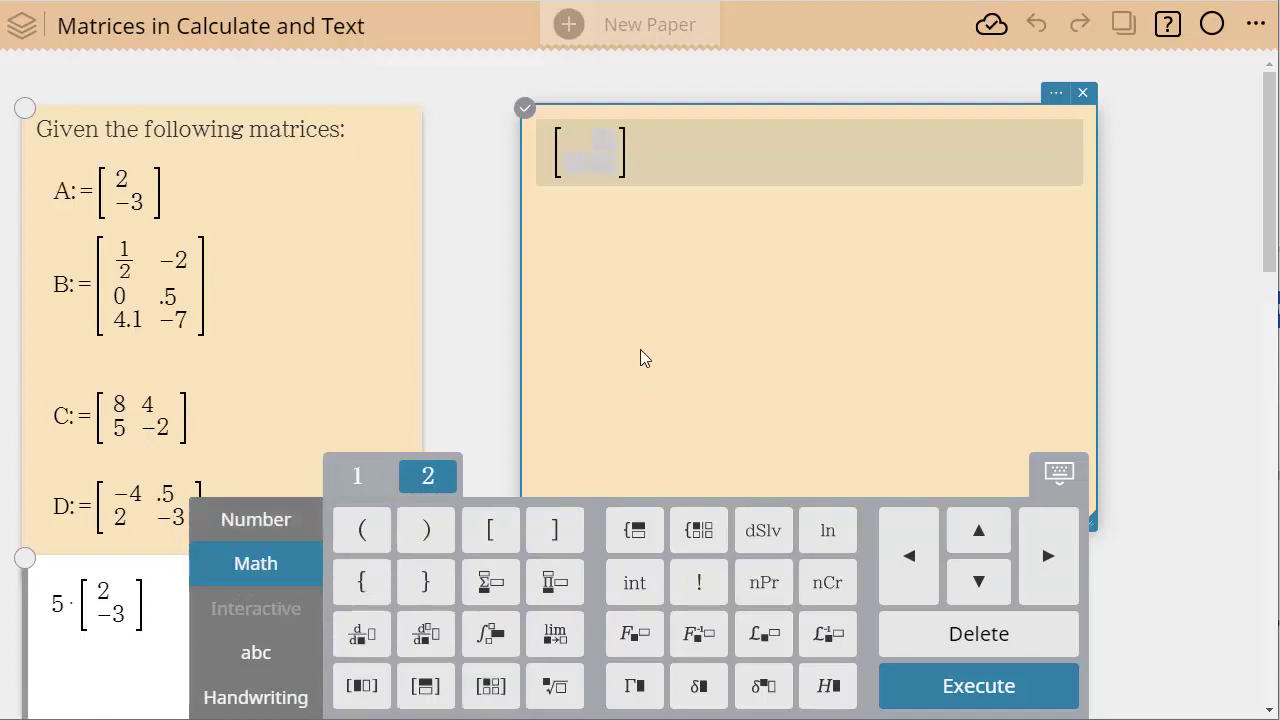
# Fill the first matrix with 8 and 4 over 5 and 2, followed by a plus sign outside its bracket.
pyautogui.write('8+')
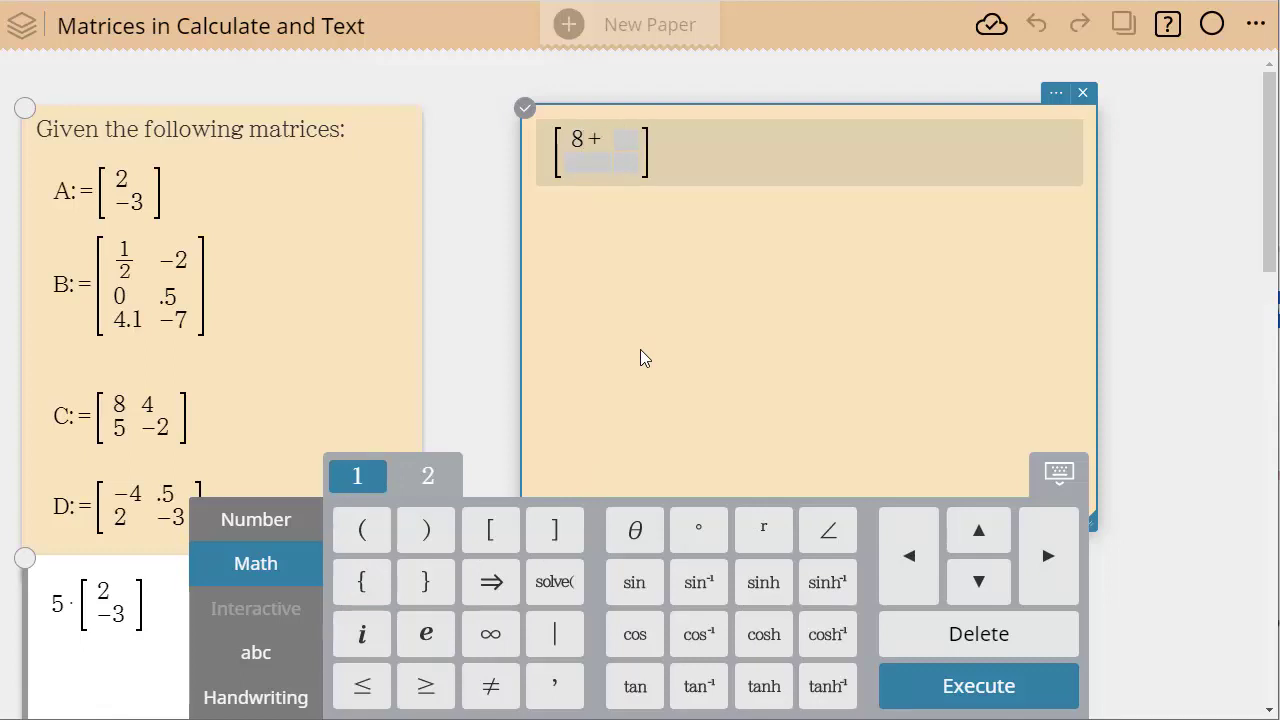
pyautogui.press('BackSpace')
pyautogui.click(604, 138)
pyautogui.write('4')
pyautogui.click(586, 164)
pyautogui.write('5')
pyautogui.click(618, 163)
pyautogui.write('2')
pyautogui.press('Right')
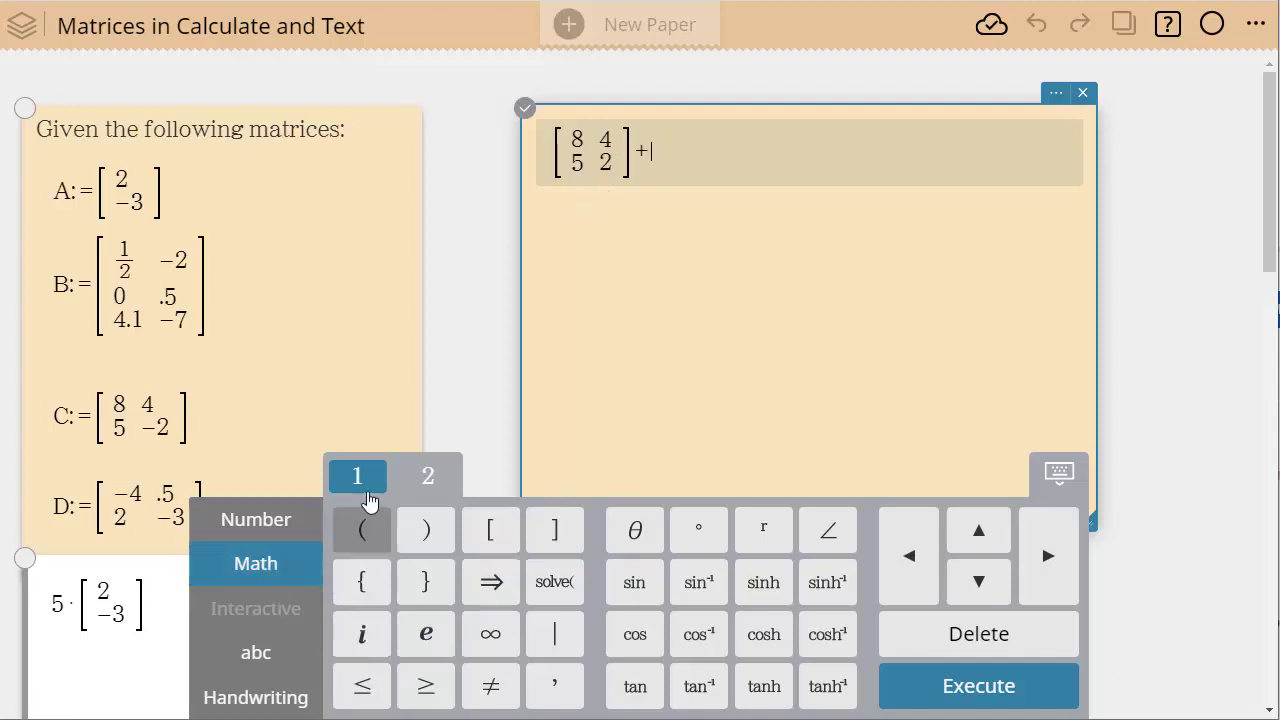
# Add a second 2×2 matrix with −4 and .5 over 2 and −3, followed by an equals sign.
pyautogui.click(428, 488)
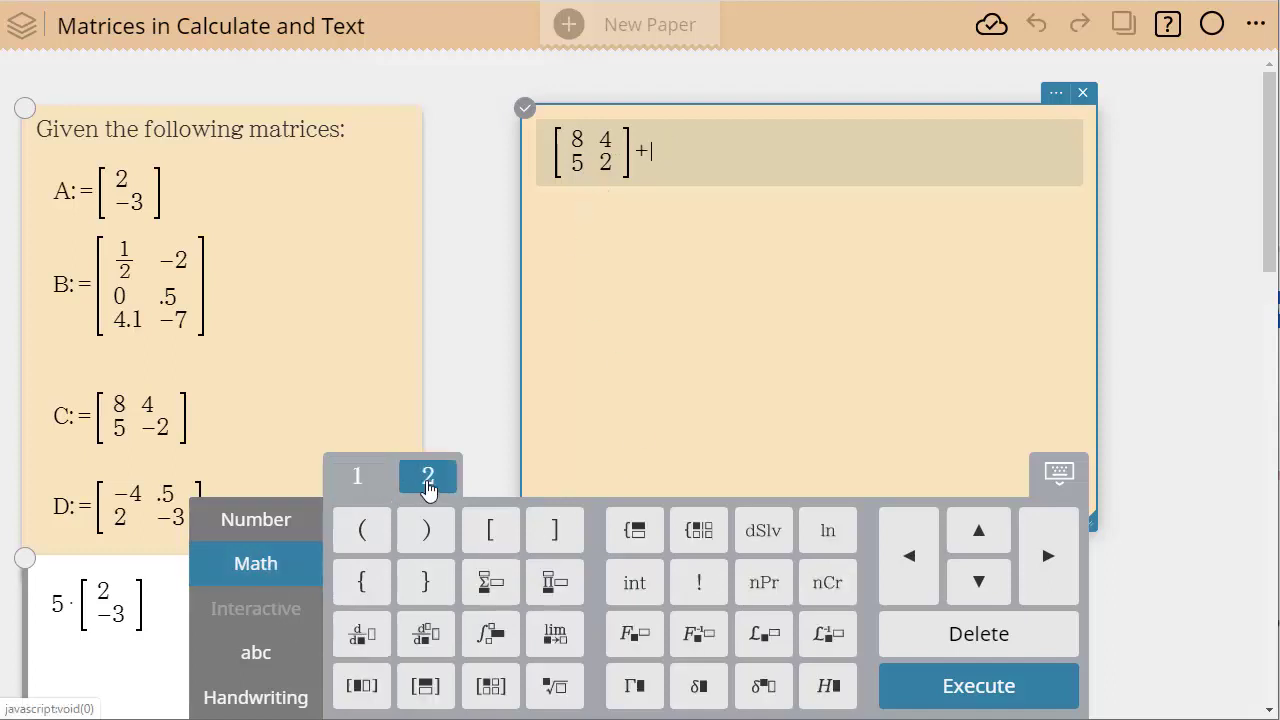
pyautogui.click(490, 686)
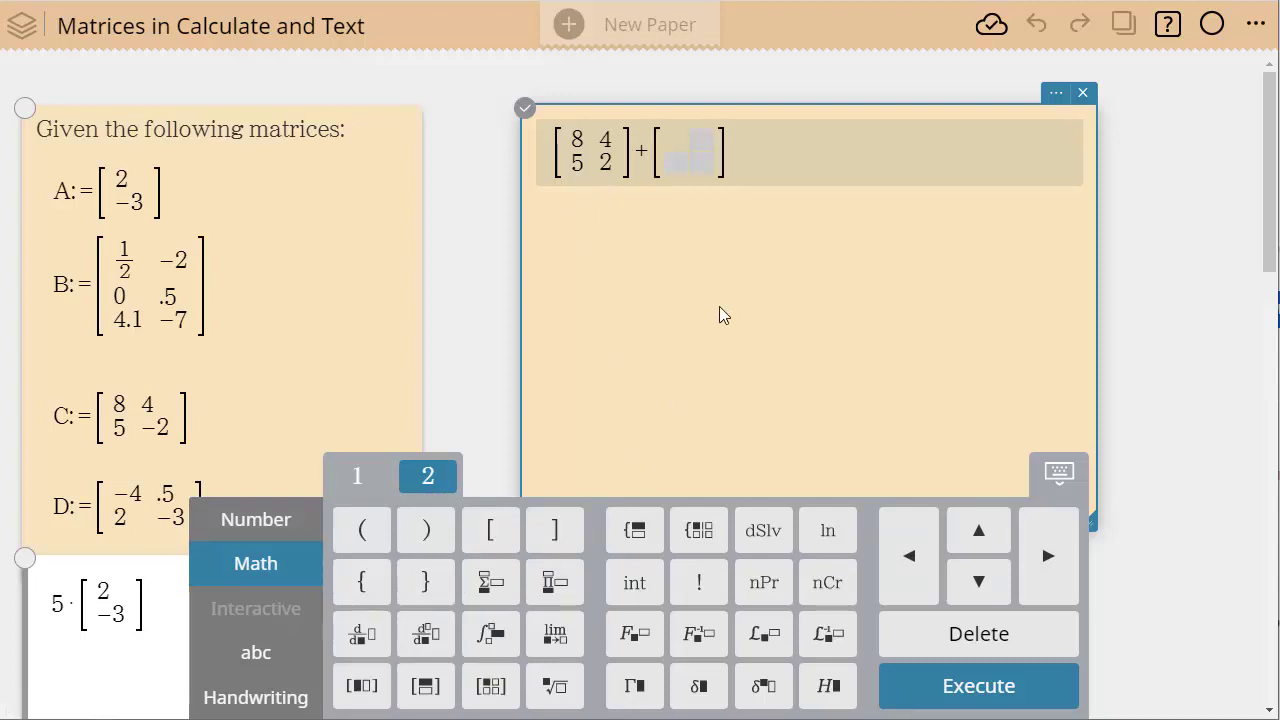
pyautogui.write('-4')
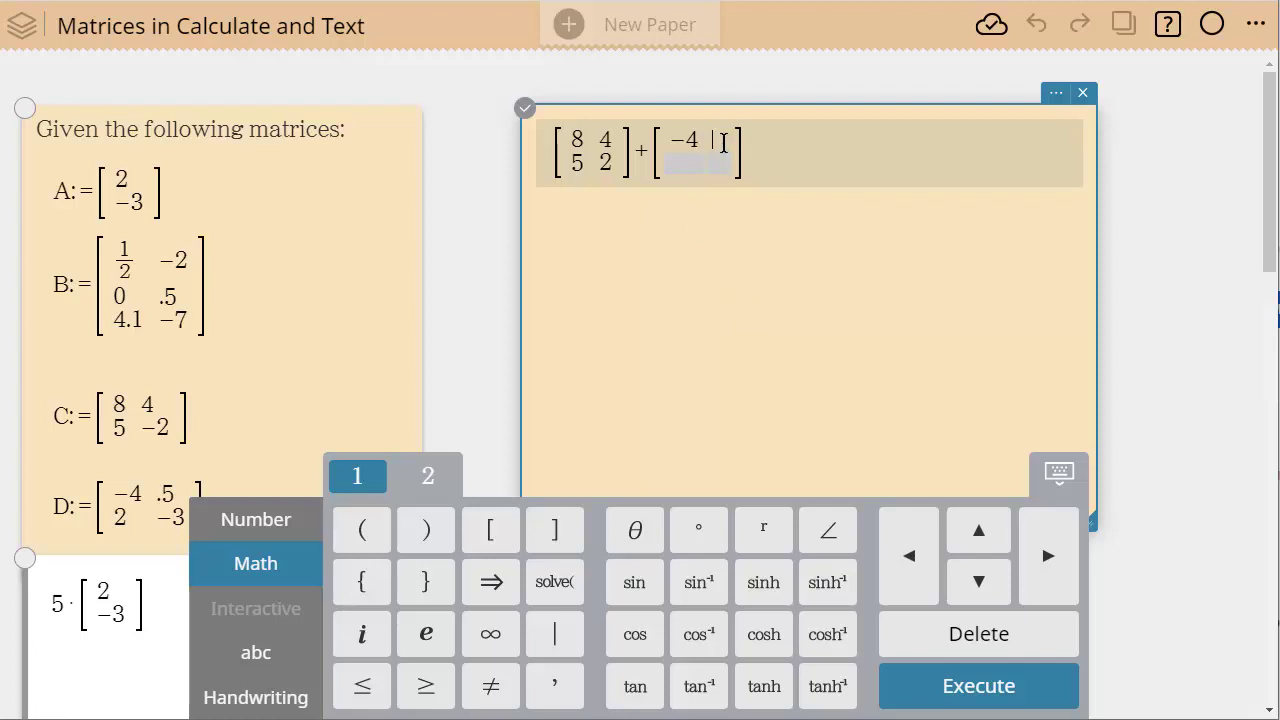
pyautogui.write('.5')
pyautogui.click(683, 165)
pyautogui.write('2')
pyautogui.click(729, 165)
pyautogui.write('-3')
pyautogui.click(767, 133)
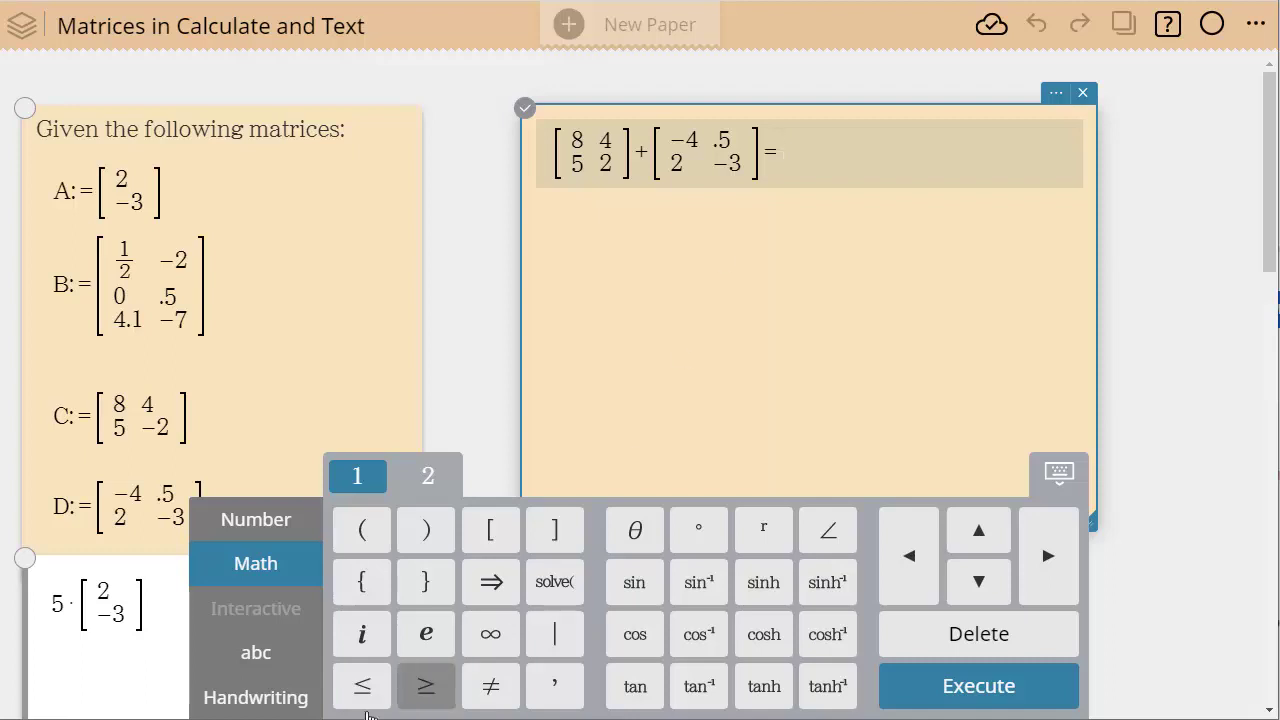
# Add a 2×2 matrix of entry-wise sums, 8+−4 and 4+.5 over 5+2 and 2+−3, followed by an equals sign.
pyautogui.click(432, 482)
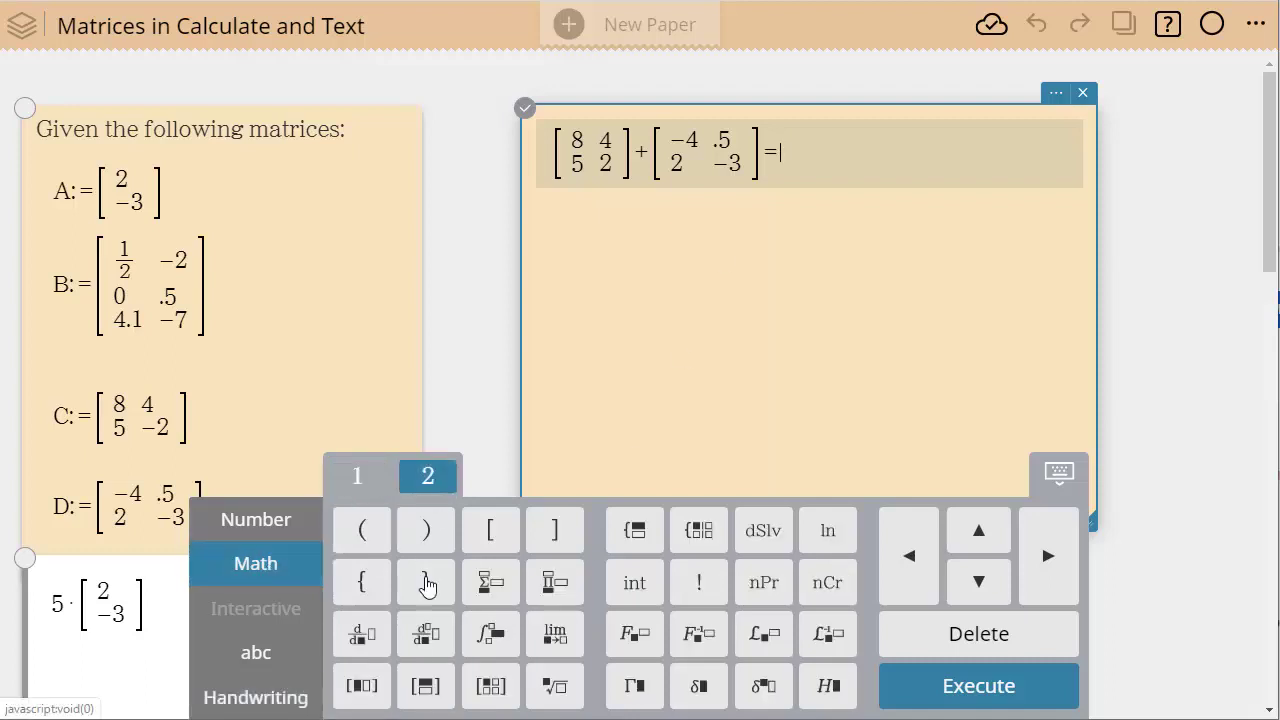
pyautogui.click(489, 686)
pyautogui.write('8+')
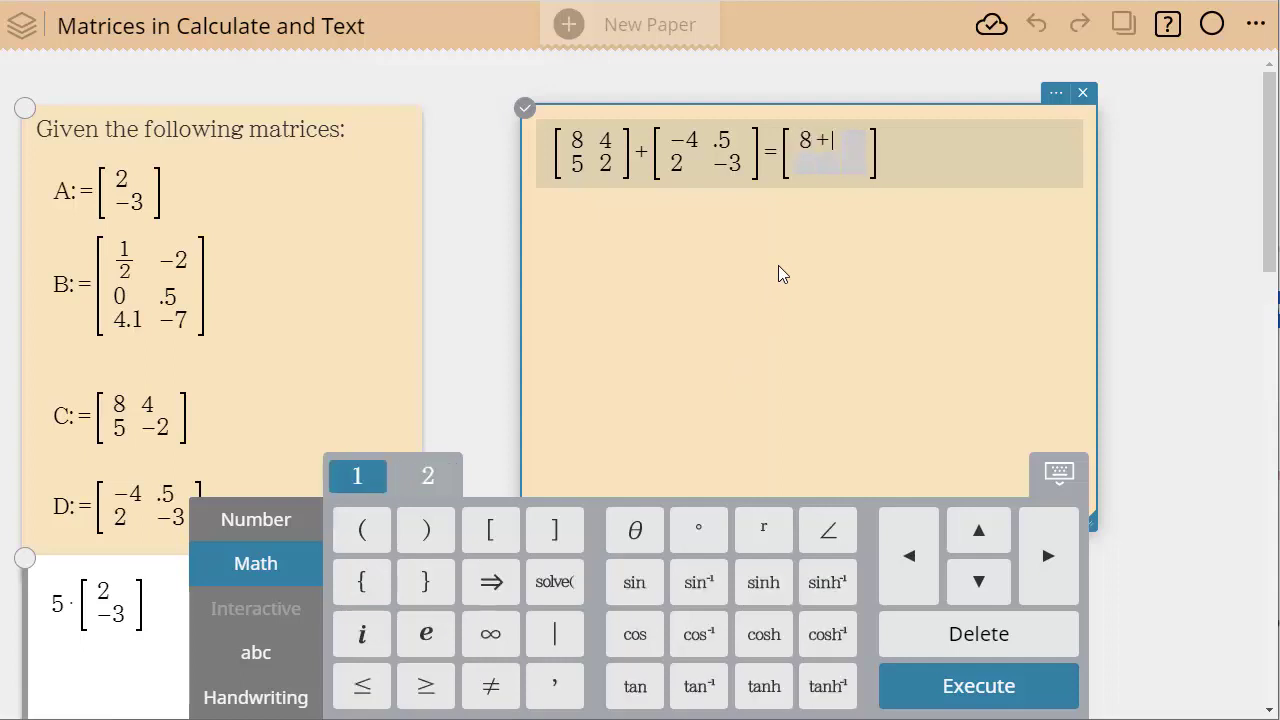
pyautogui.write('-4')
pyautogui.click(884, 145)
pyautogui.write('4 4')
pyautogui.write('+.5')
pyautogui.click(806, 156)
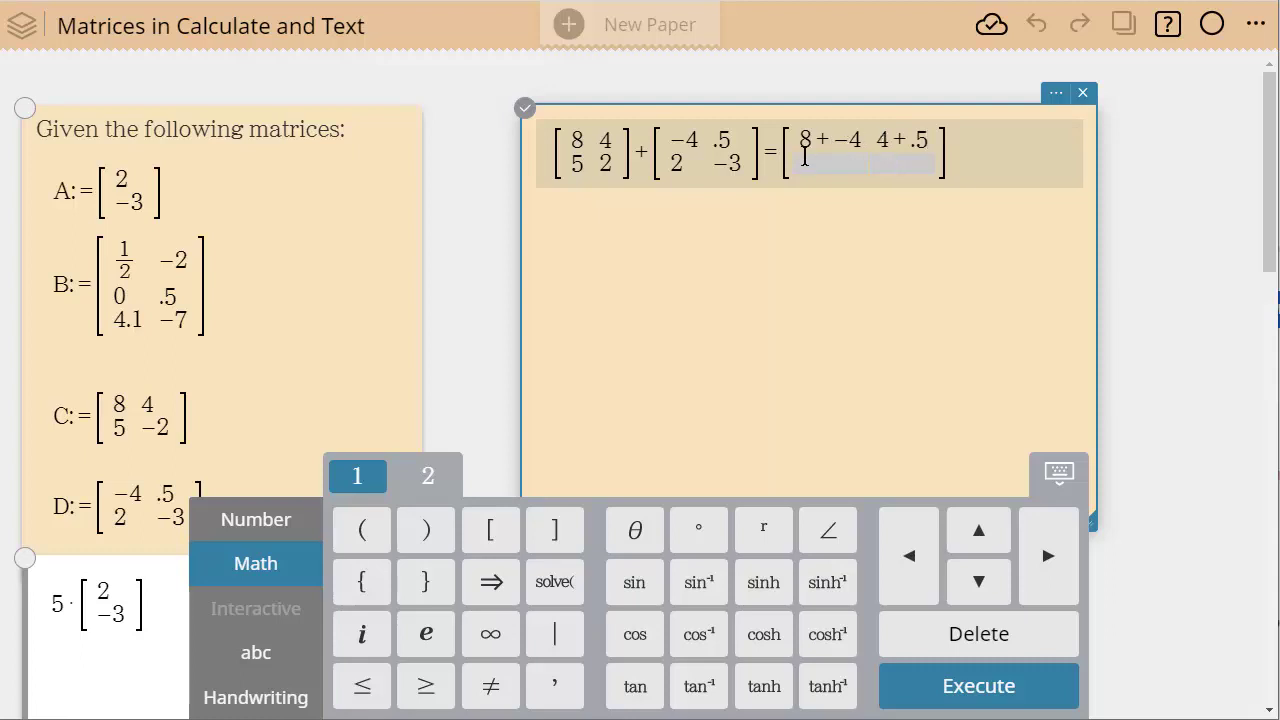
pyautogui.write('5+2')
pyautogui.click(900, 162)
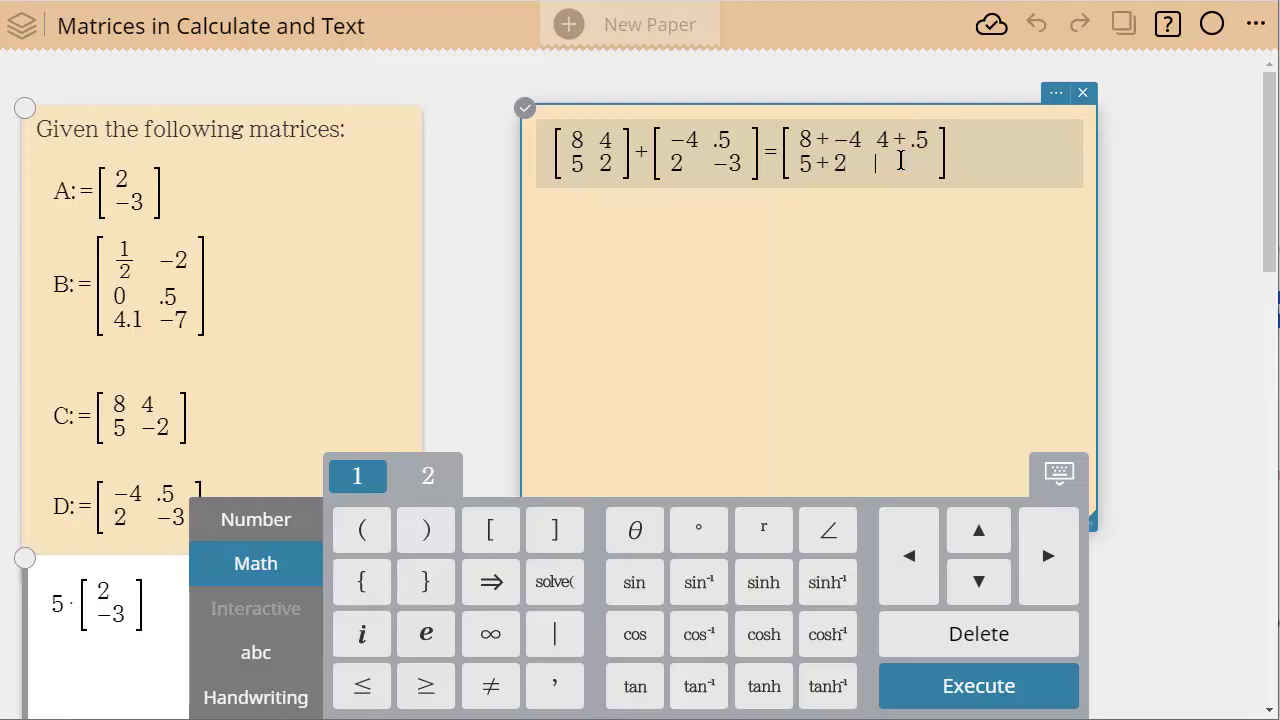
pyautogui.write('2+-3')
pyautogui.click(970, 150)
# Complete the equation with the result matrix 4 and 4.5 over 7 and −1, and widen the text note to fit it.
pyautogui.click(428, 477)
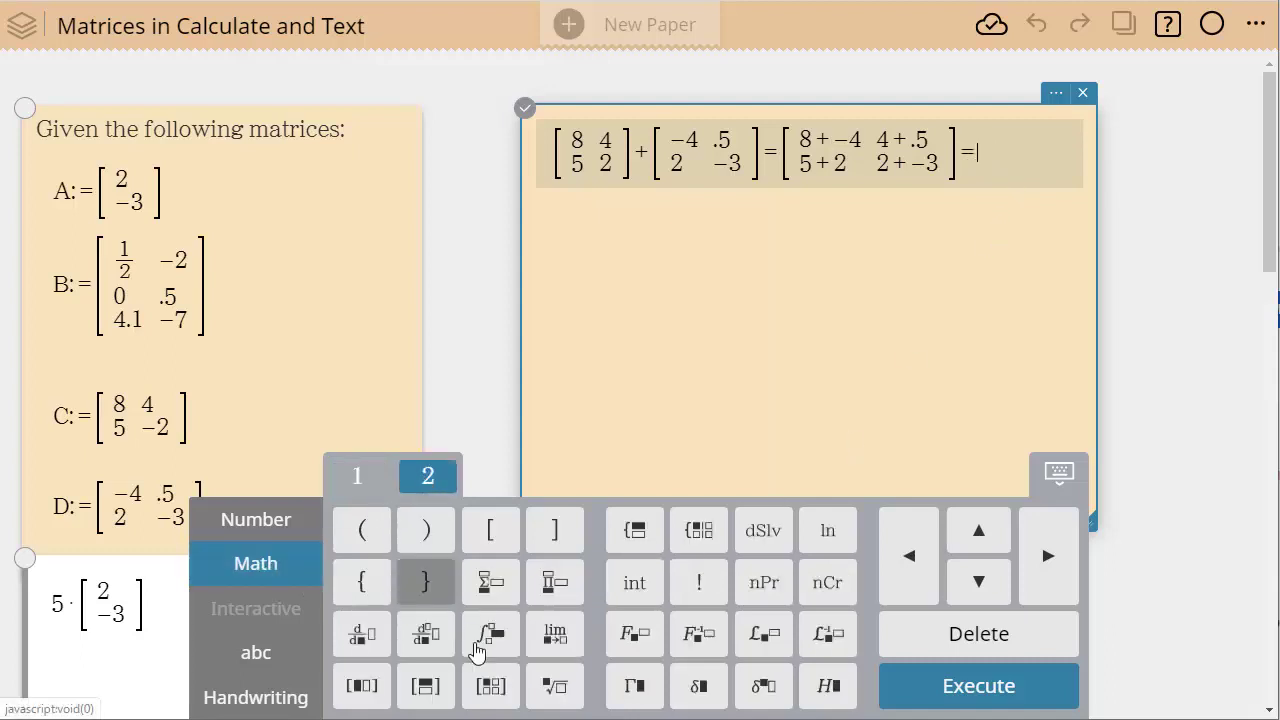
pyautogui.click(490, 686)
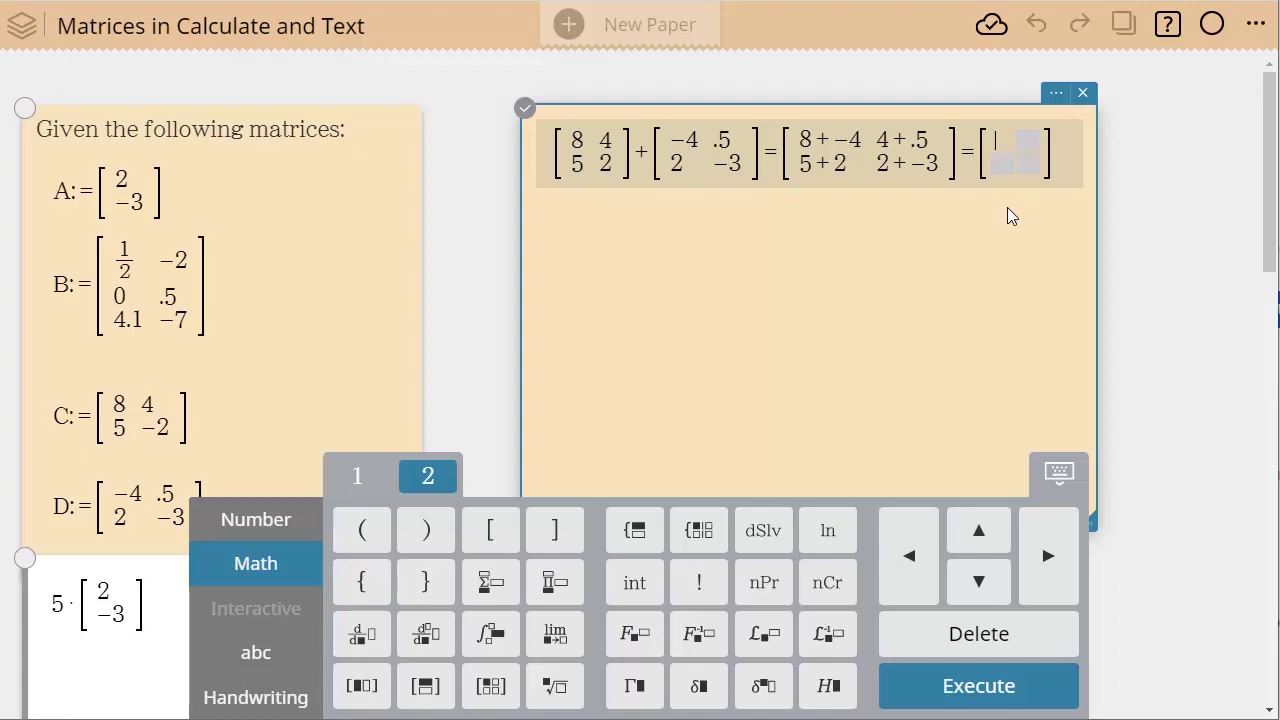
pyautogui.write('4 ')
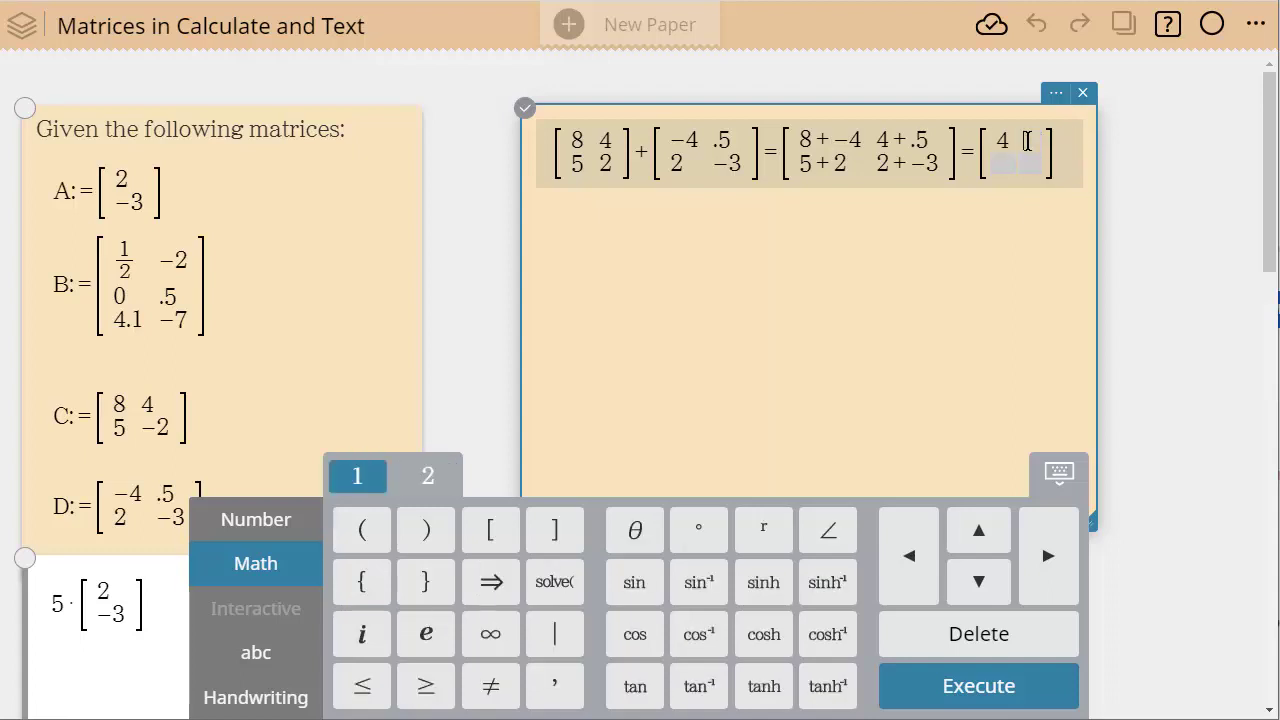
pyautogui.write('4.5; ')
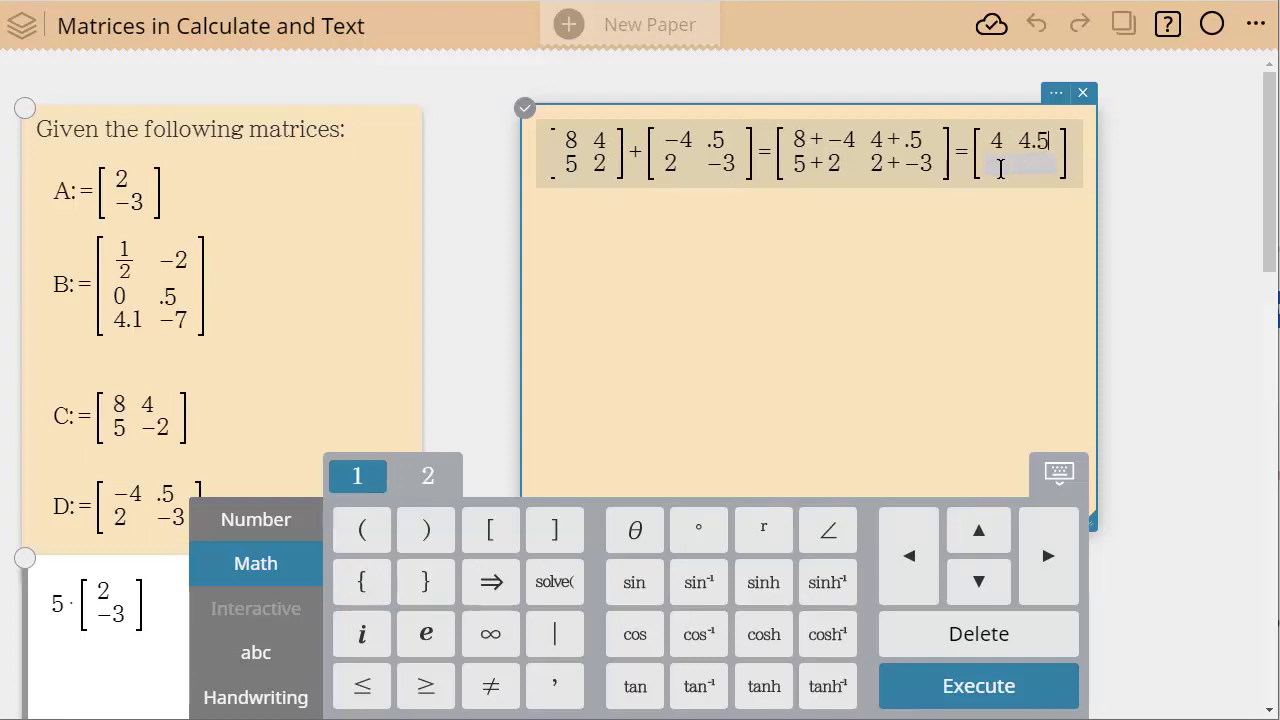
pyautogui.write('7')
pyautogui.click(1019, 166)
pyautogui.write('-1')
pyautogui.press('Return')
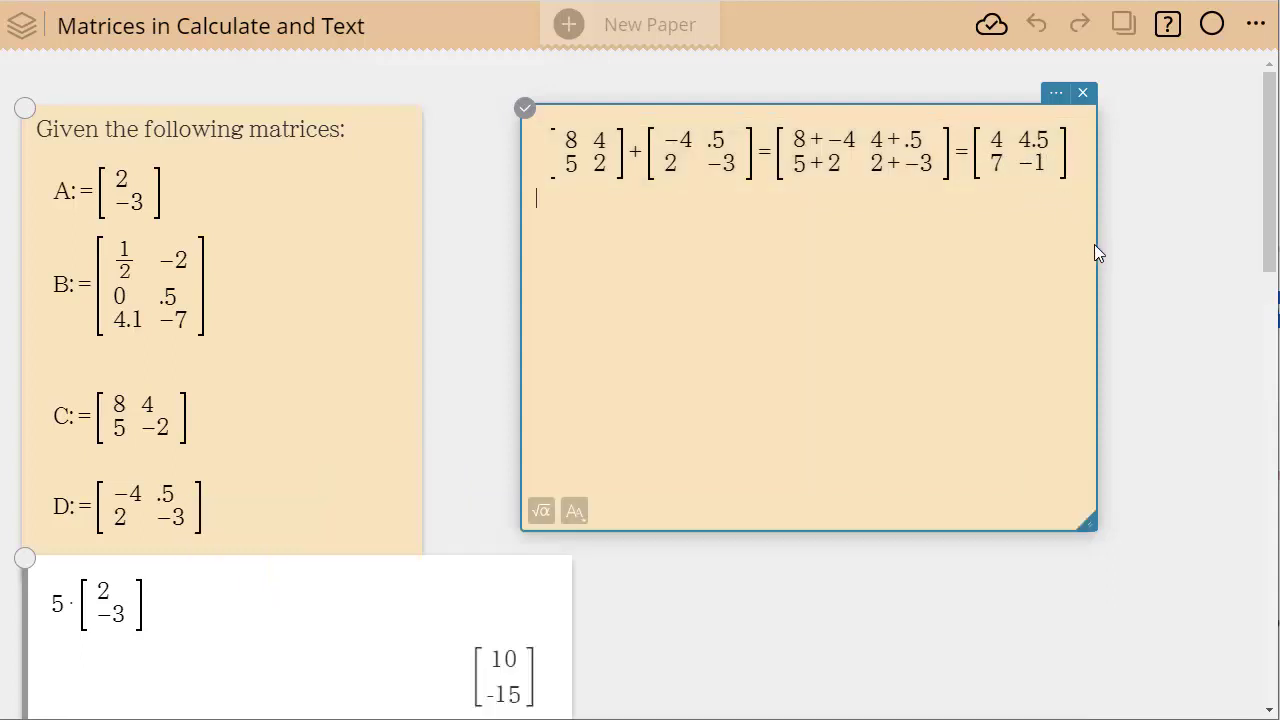
pyautogui.moveTo(1096, 254); pyautogui.dragTo(1229, 254)
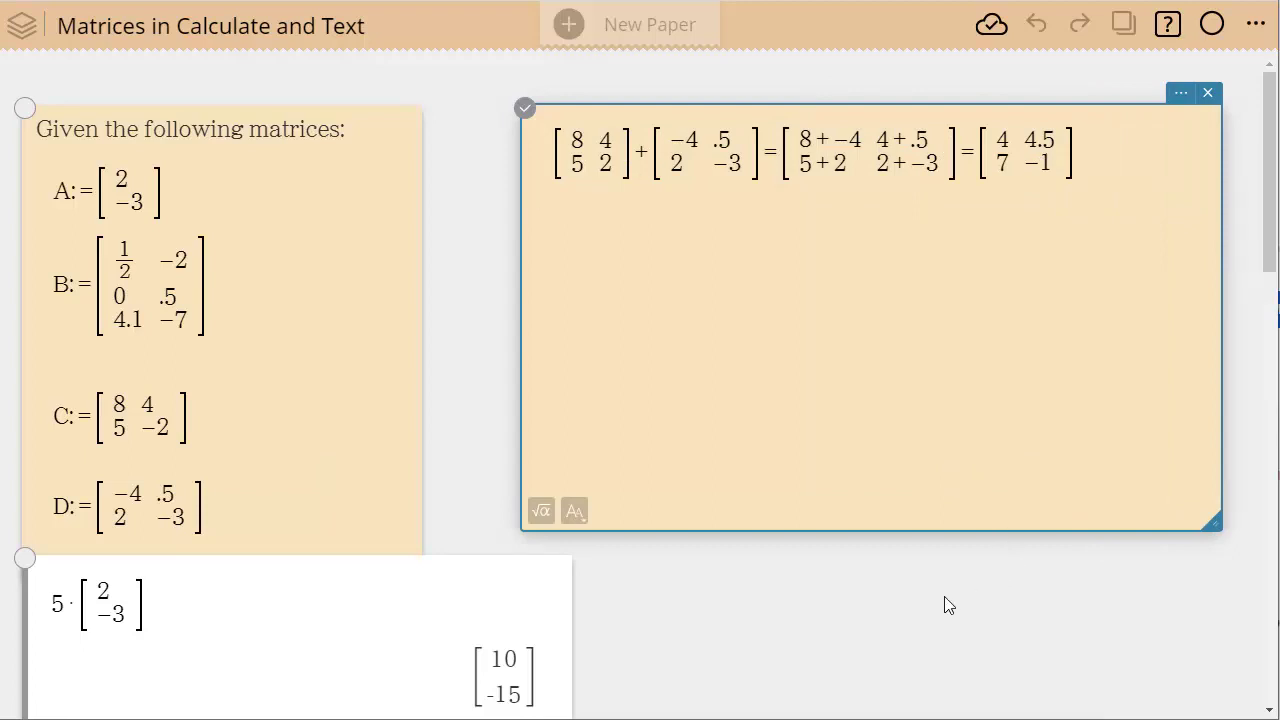
# Compare the C+D result in the Calculate note with the written-out sum, and bring up the matrix templates for the Calculate note.
pyautogui.scroll(-10, 946, 603)
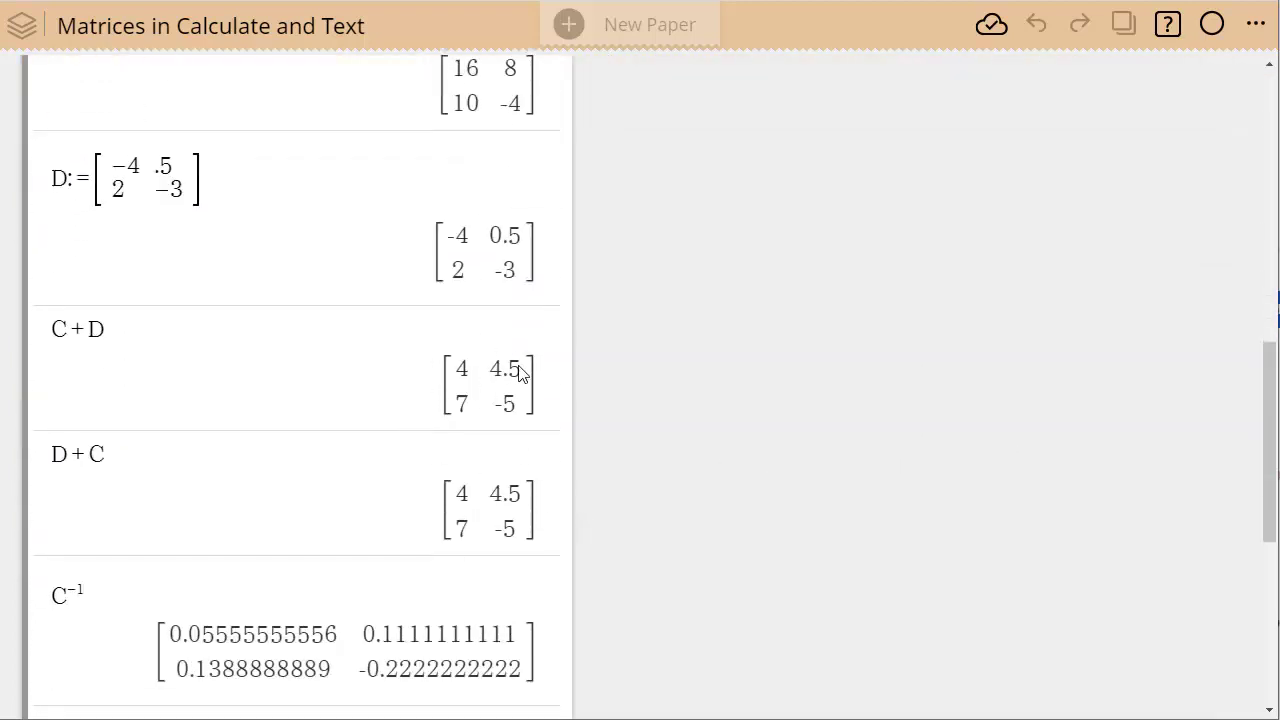
pyautogui.scroll(10, 1039, 367)
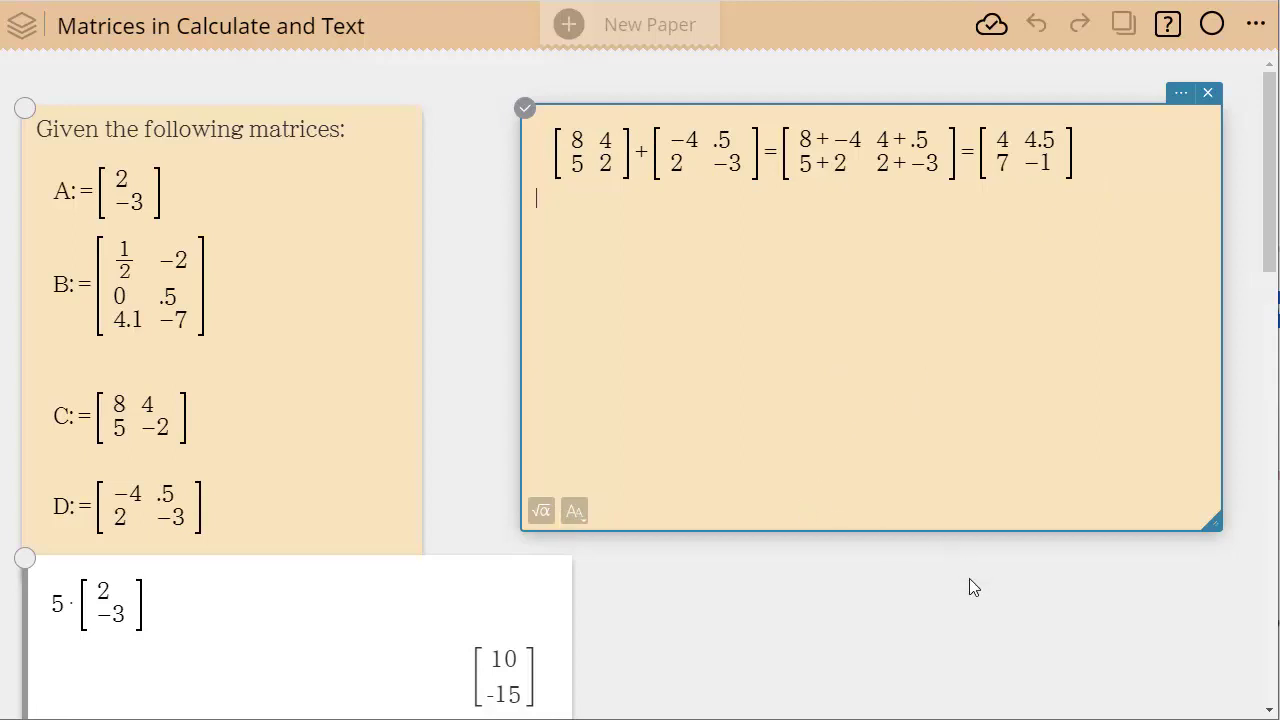
pyautogui.click(374, 606)
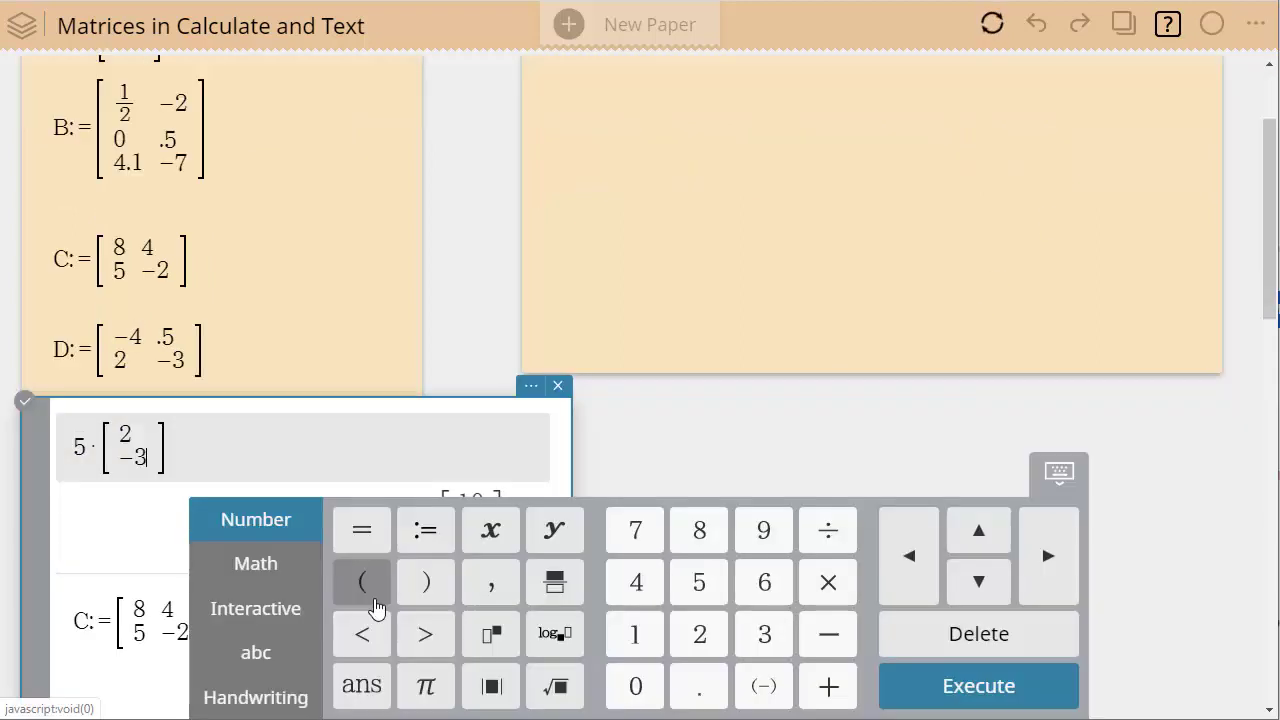
pyautogui.scroll(2, 827, 448)
pyautogui.scroll(-8, 288, 297)
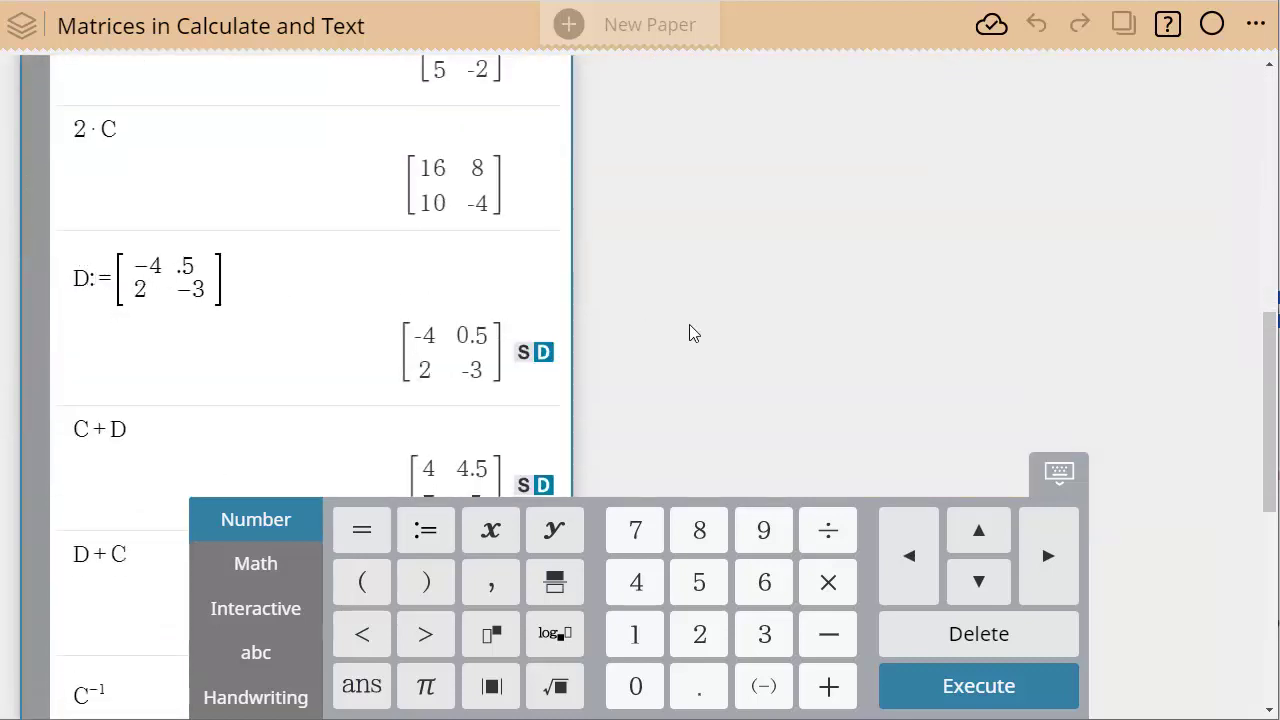
pyautogui.scroll(4, 711, 330)
pyautogui.scroll(5, 711, 324)
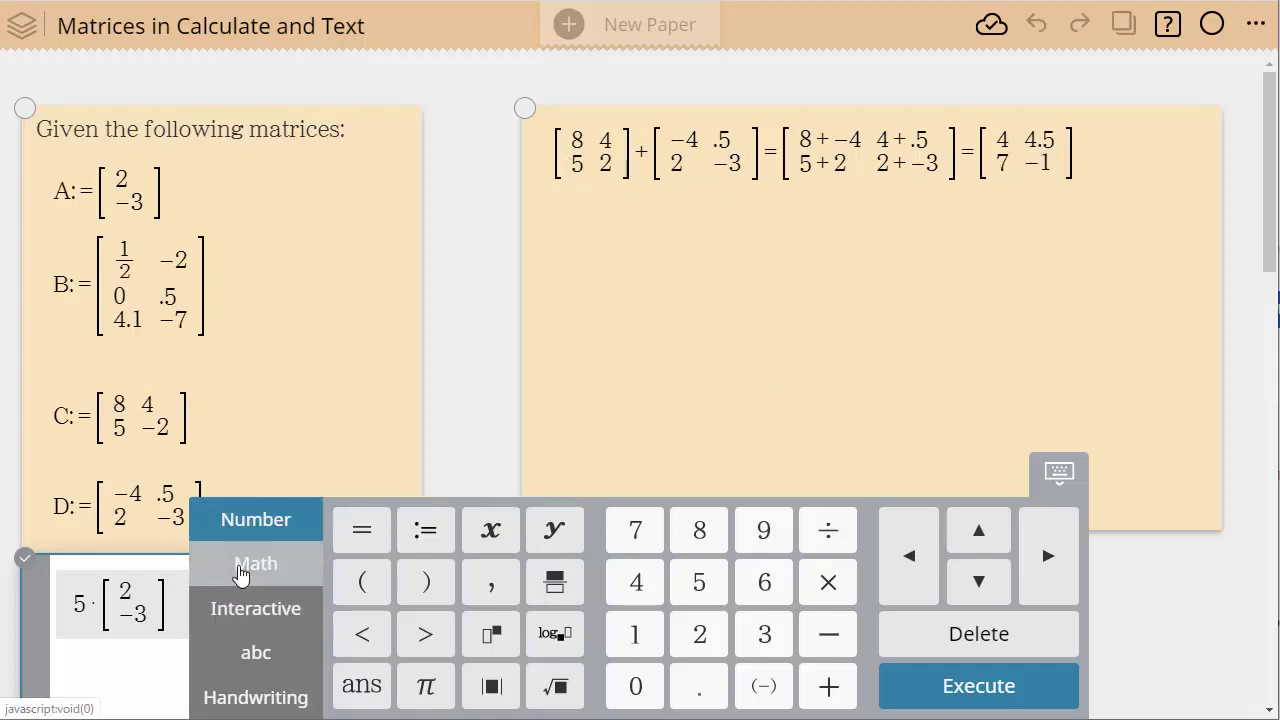
pyautogui.click(244, 568)
pyautogui.click(422, 476)
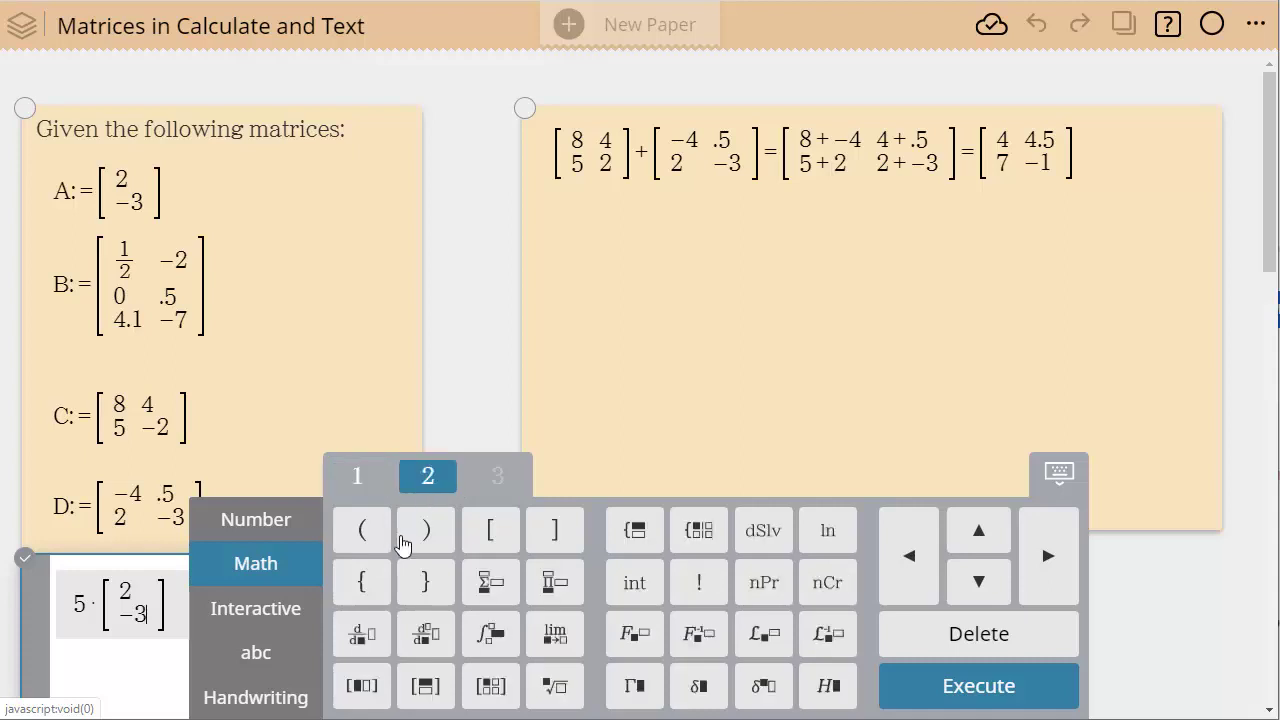